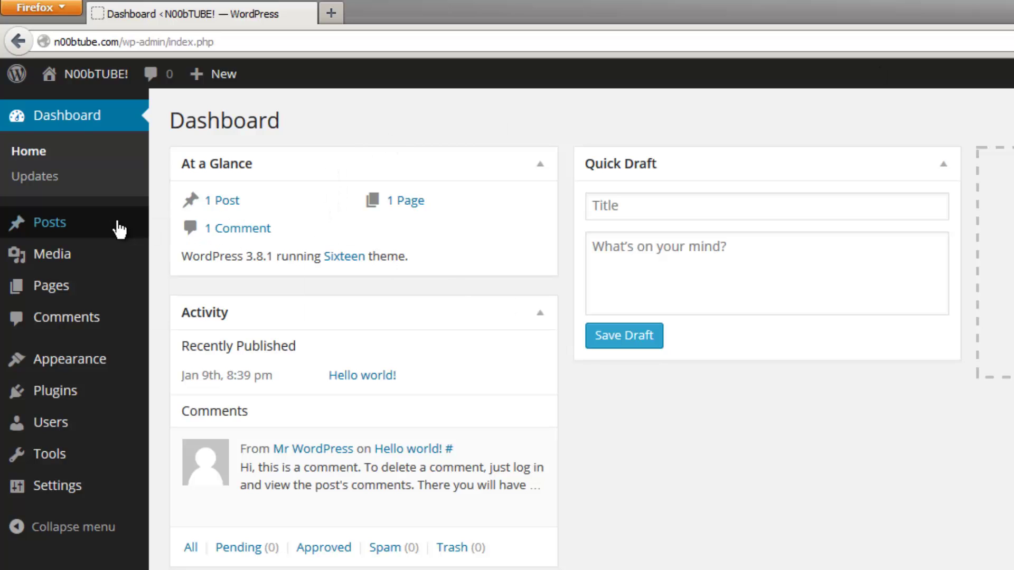
- Go to All Posts, where only 'Hello world!' exists, and start a new post
mouse_move(99, 226)
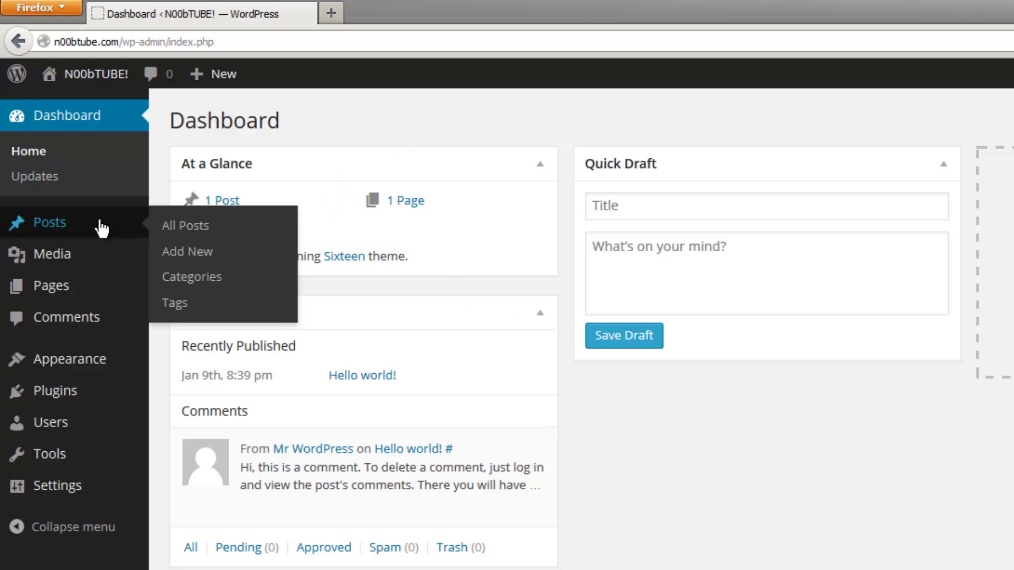
click(198, 228)
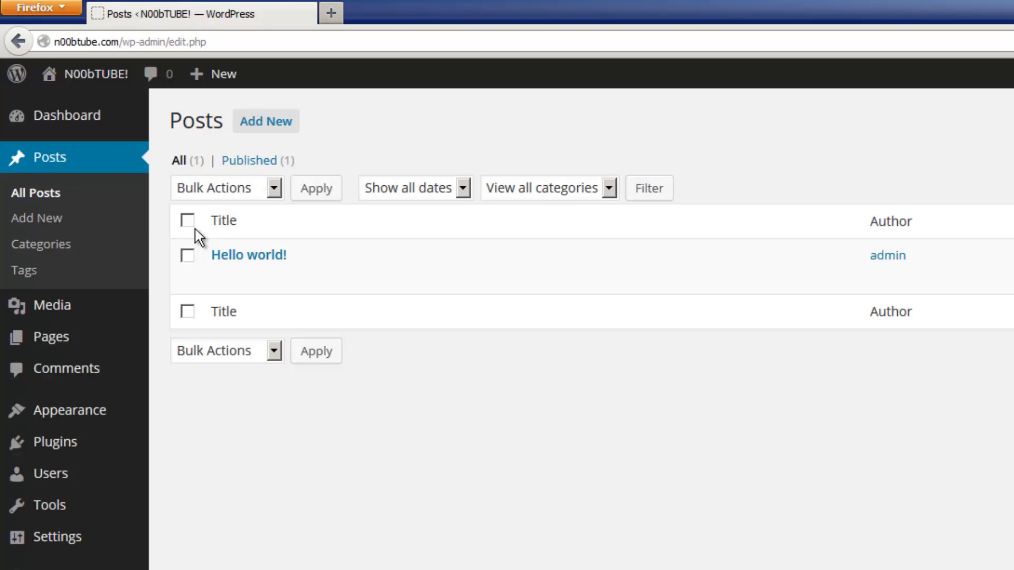
mouse_move(263, 265)
click(260, 127)
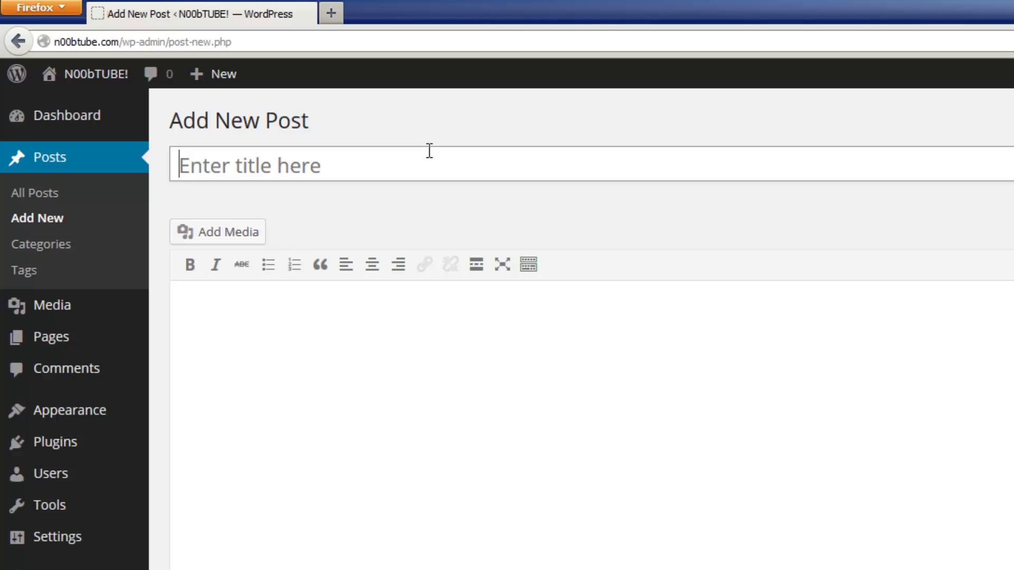
- Title the post 'Check out this news' and type the body sentence about showering, breakfast and work
text(Check out this news)
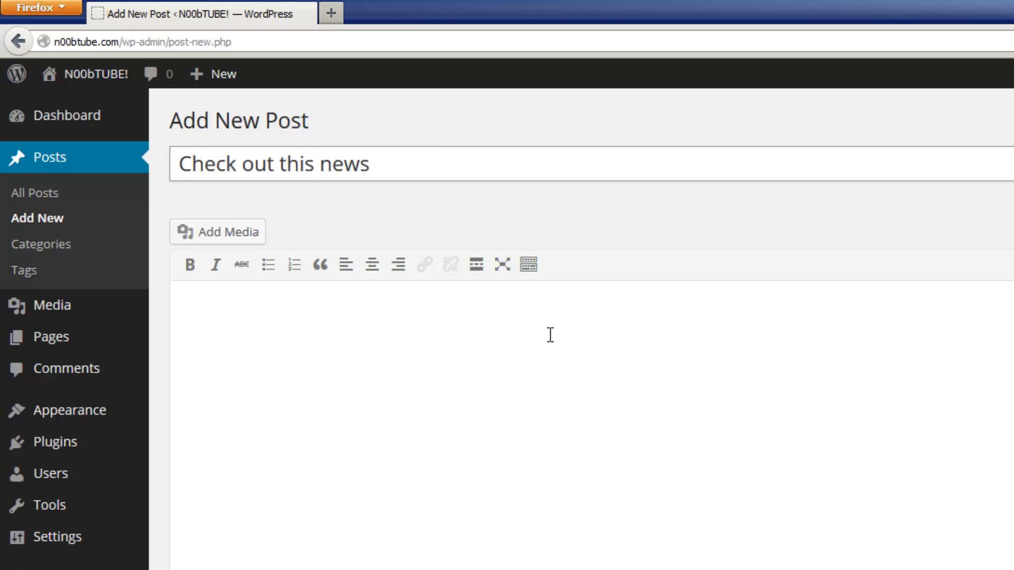
click(550, 335)
text(Today i )
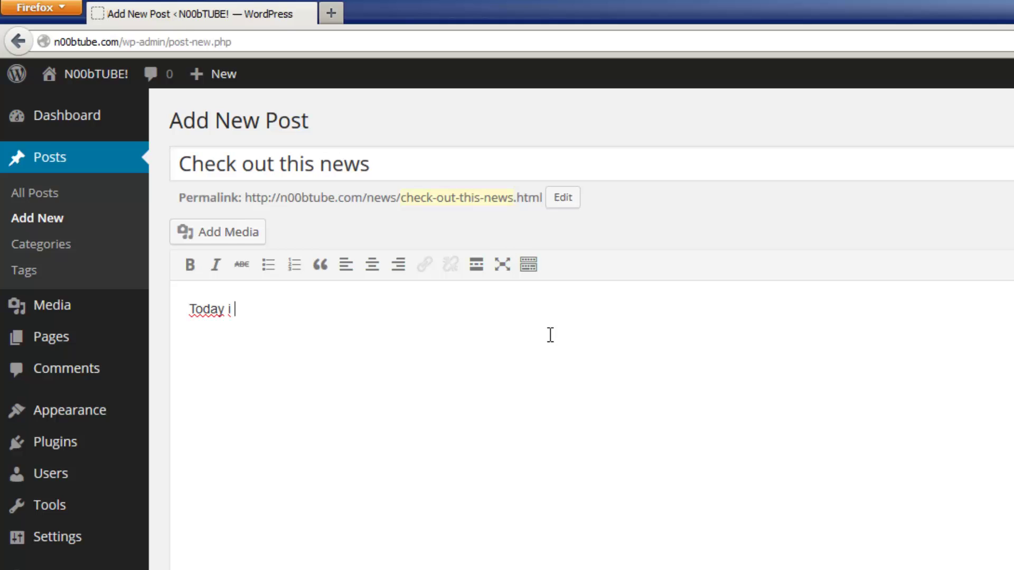
text(took a shower, ate breakfast, )
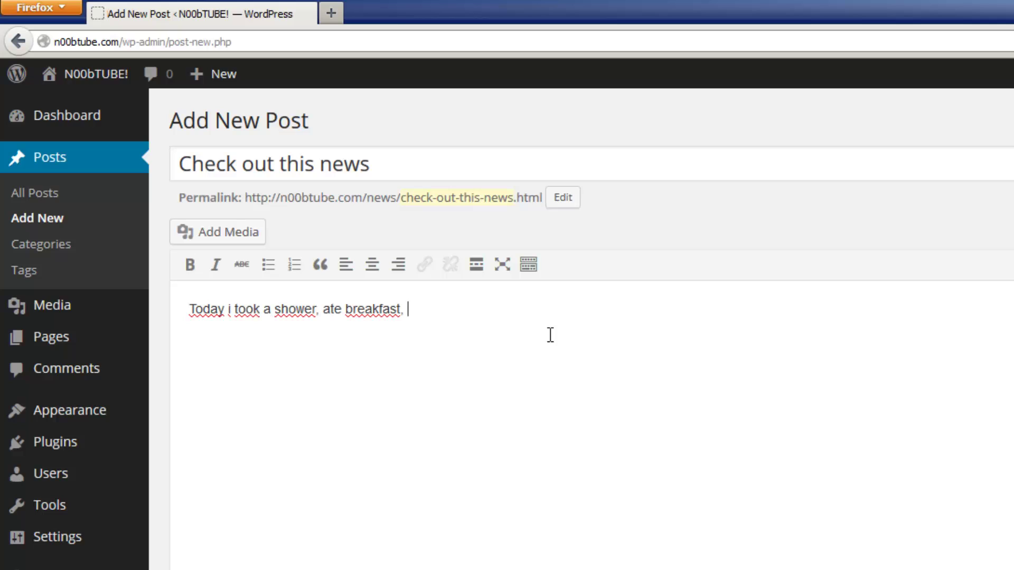
text(and went to work. Now I get to play.)
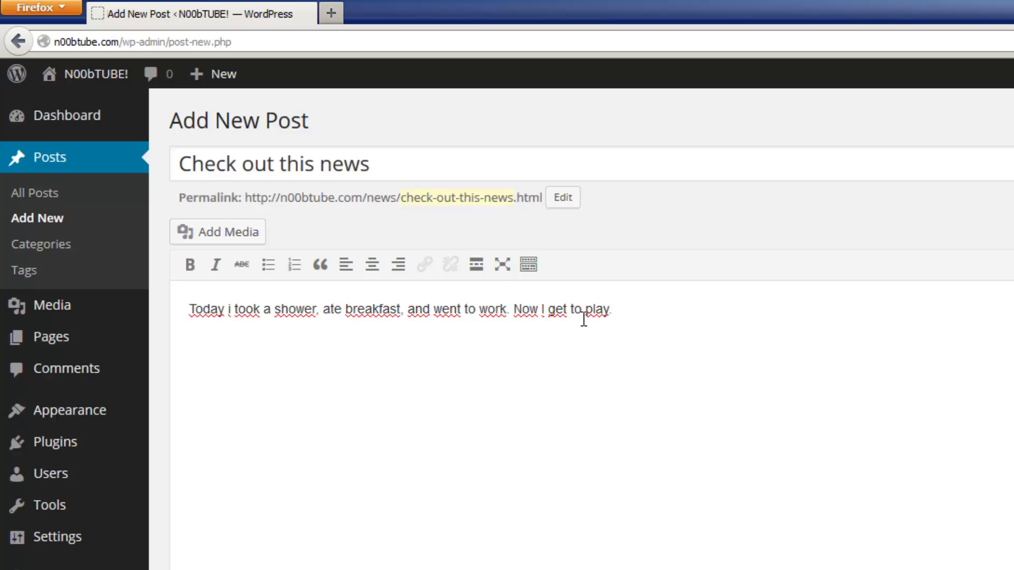
- With the Kitchen Sink row shown, make 'Today' bold and 'shower, ate' red, then select 'breakfast'
click(529, 265)
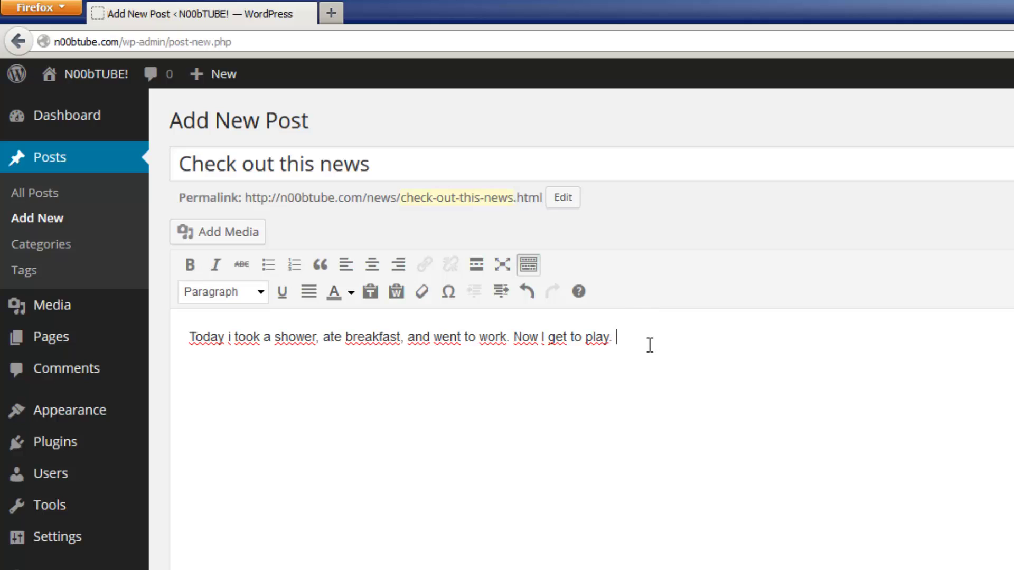
double_click(209, 338)
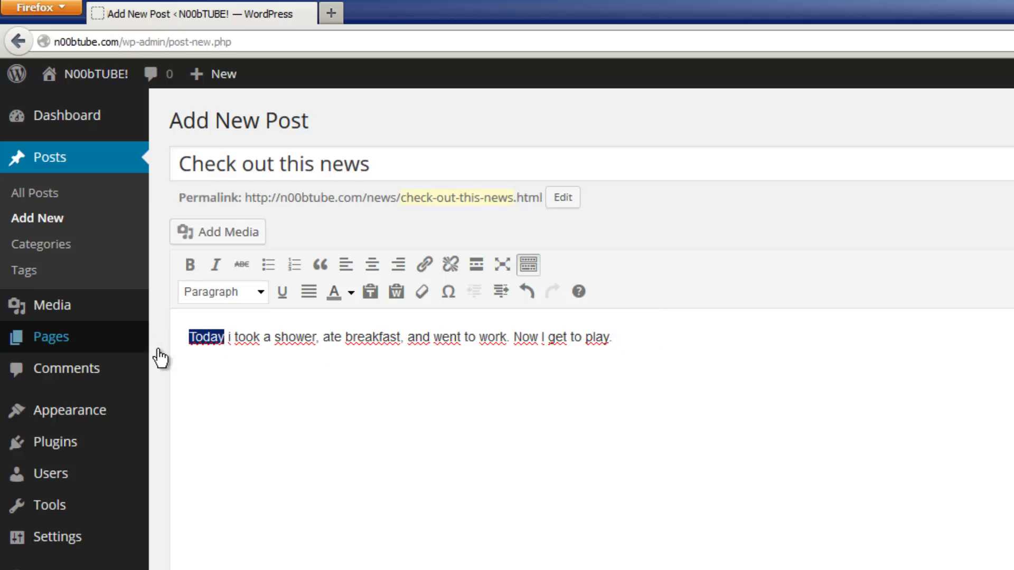
click(192, 262)
click(368, 402)
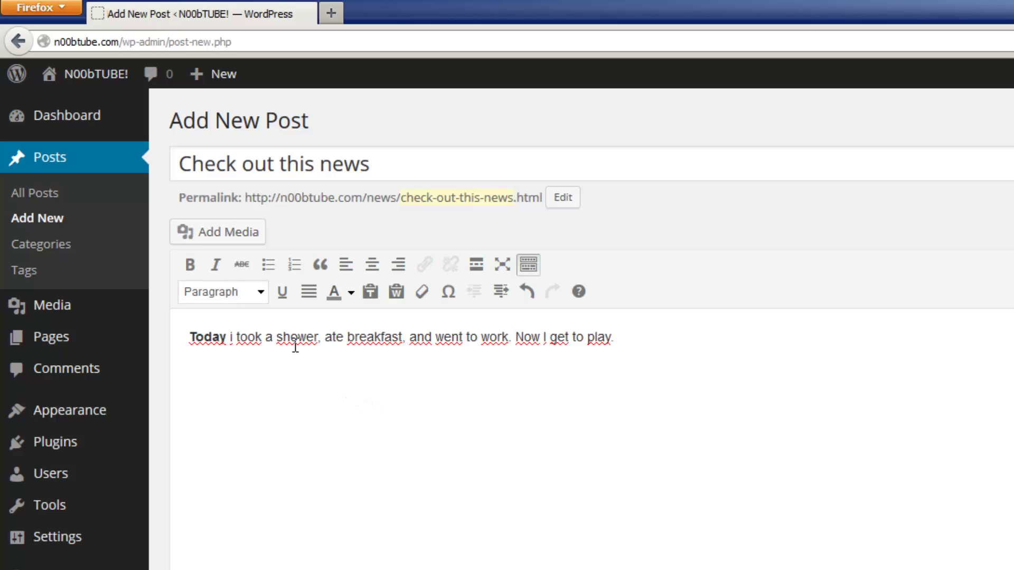
click(275, 337)
drag(276, 337, 344, 337)
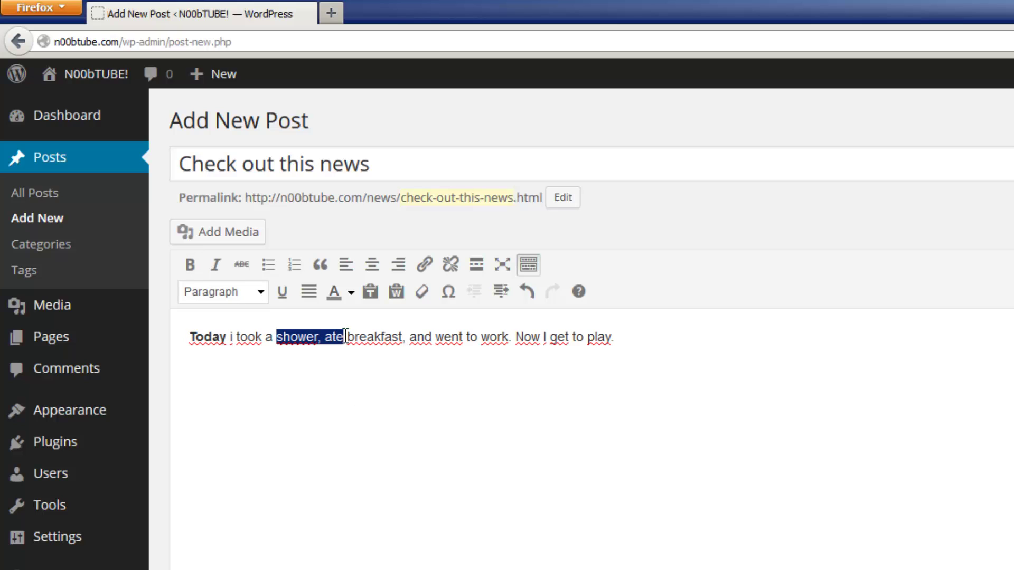
click(349, 298)
click(329, 344)
click(400, 369)
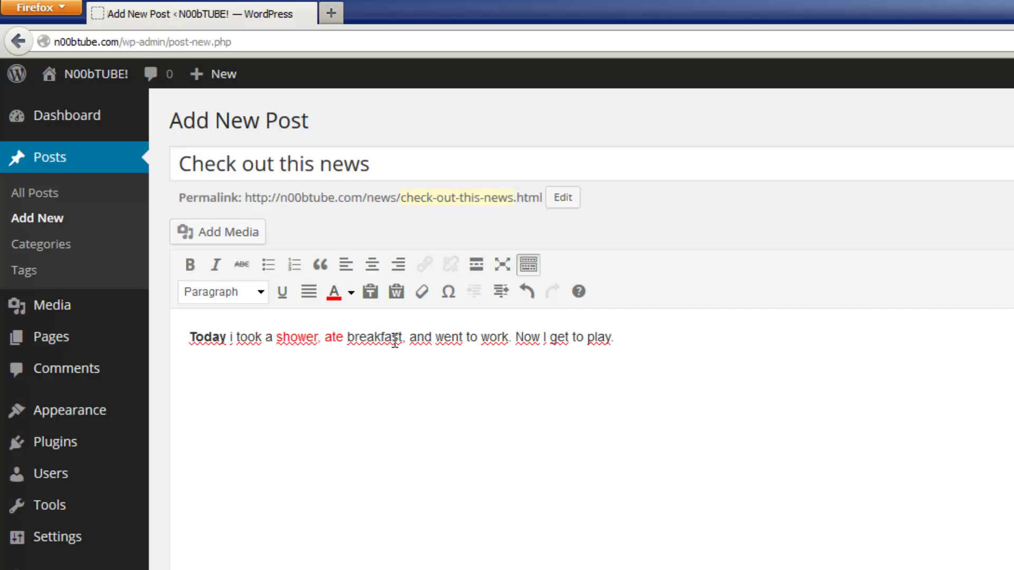
drag(350, 337, 402, 336)
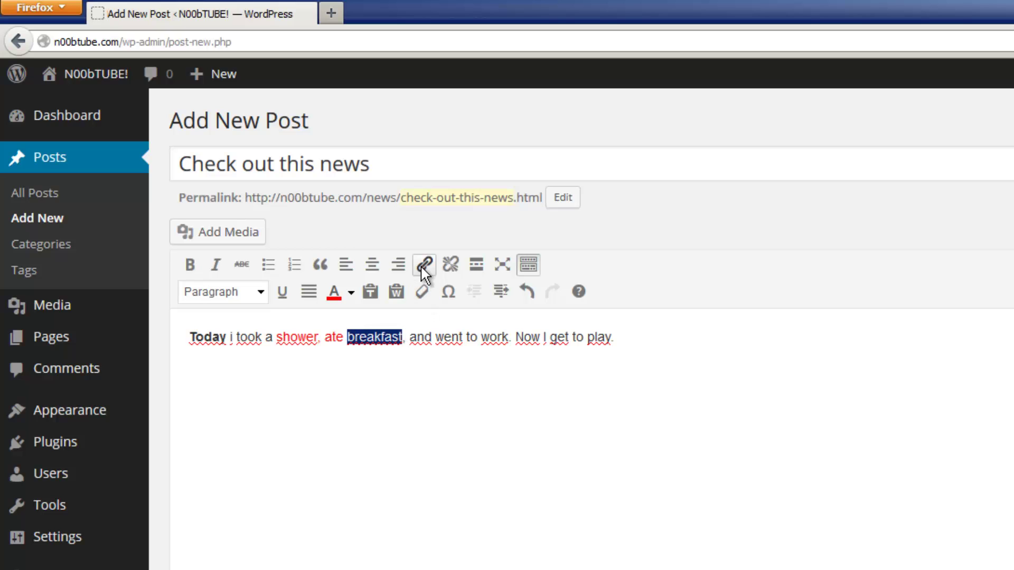
click(424, 265)
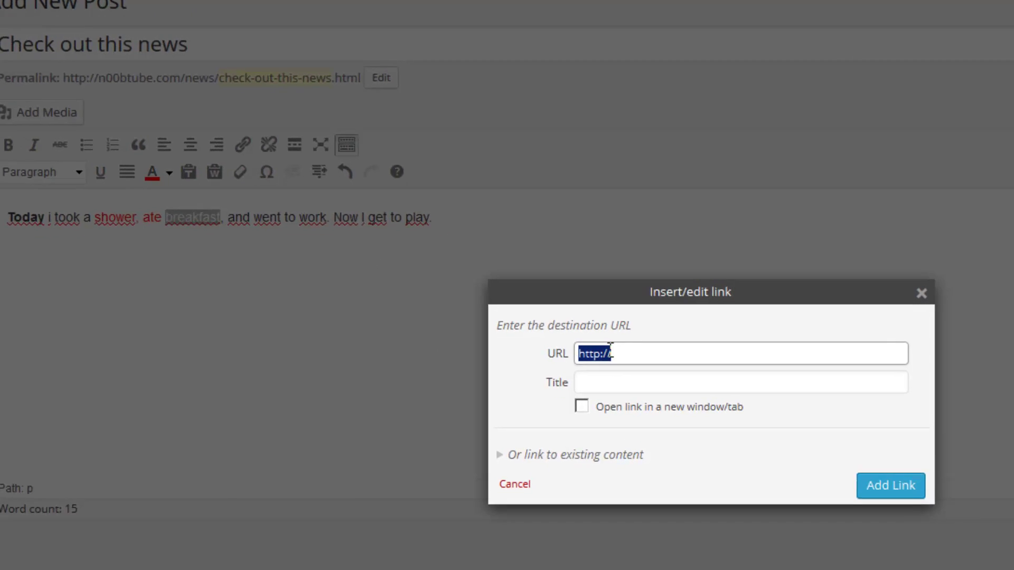
click(452, 234)
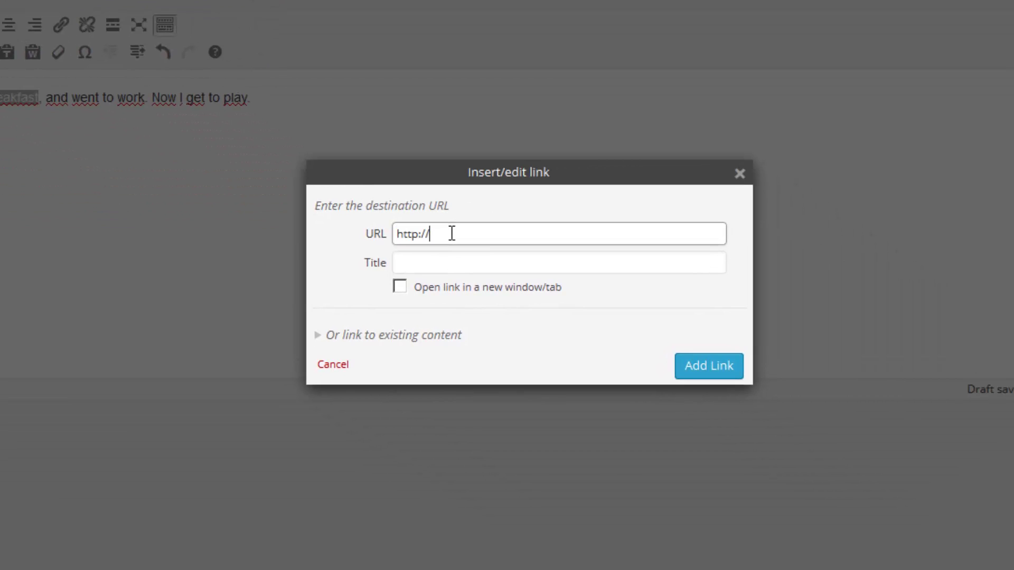
text(google.com)
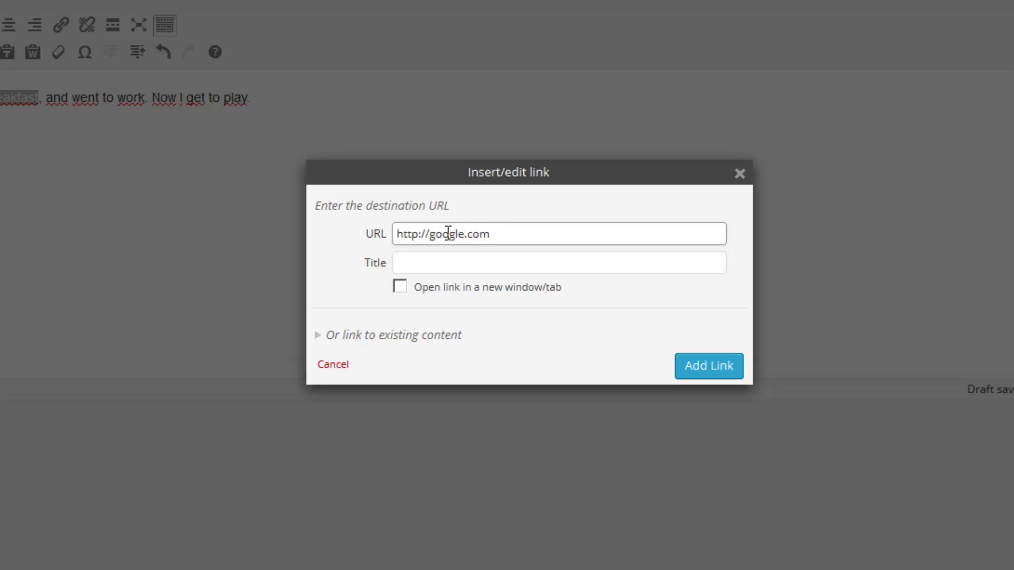
click(711, 373)
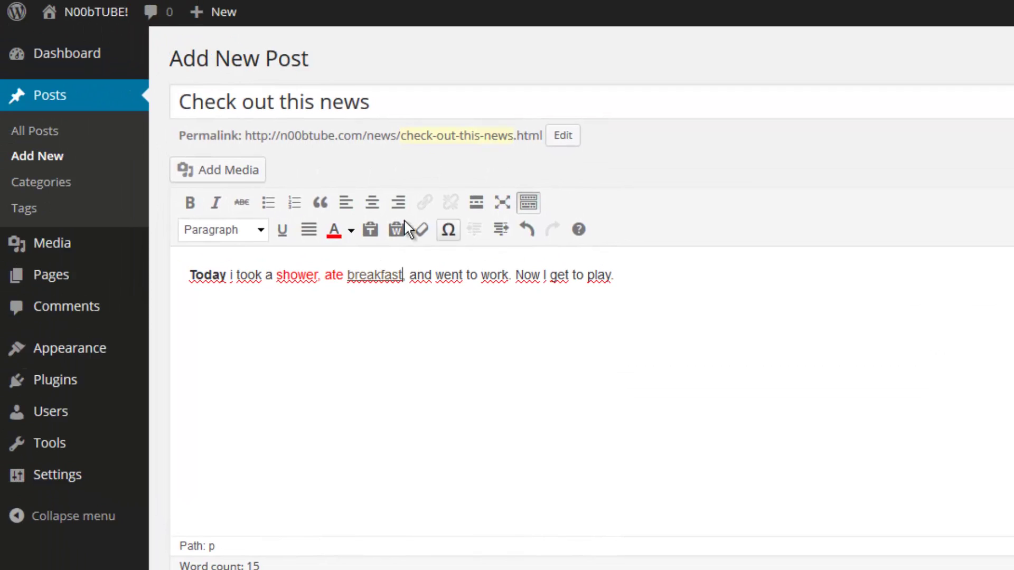
- Try centre, right and left alignment, then add 'New Line' and 'And more content goes here.' paragraphs
click(371, 202)
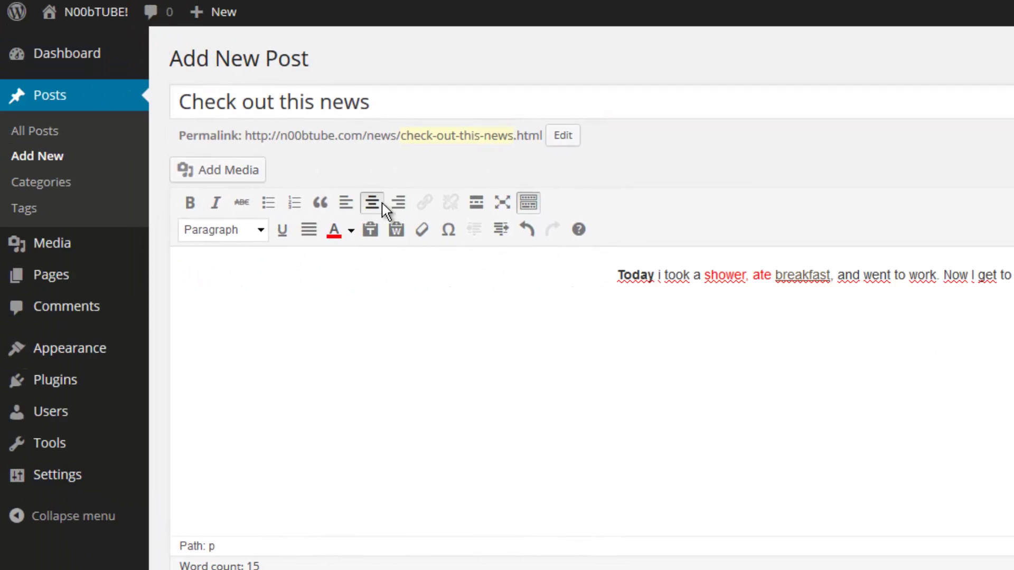
click(398, 204)
click(345, 202)
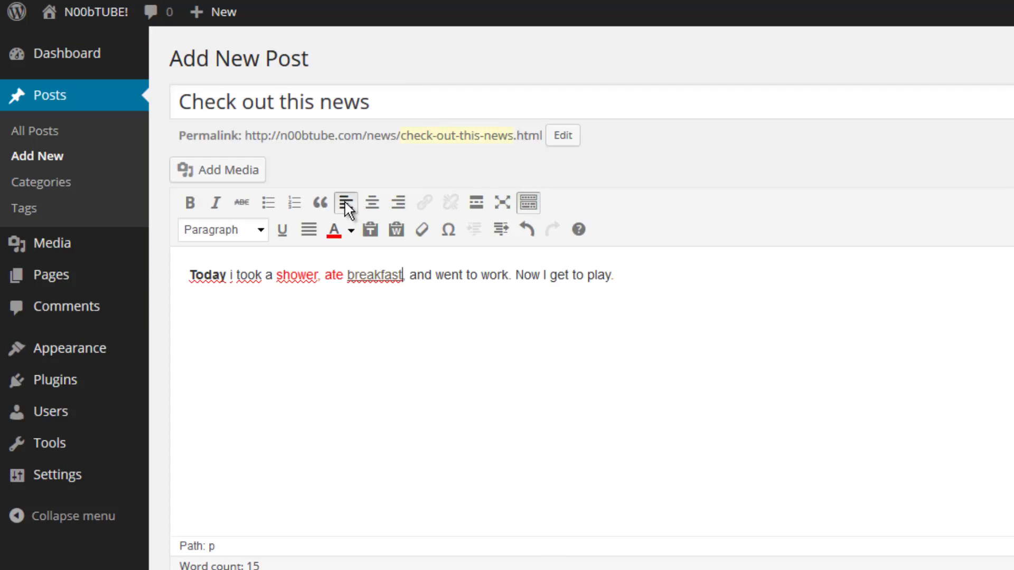
click(643, 280)
key(Return)
text(New Line)
key(Return)
text(And more content goes here.)
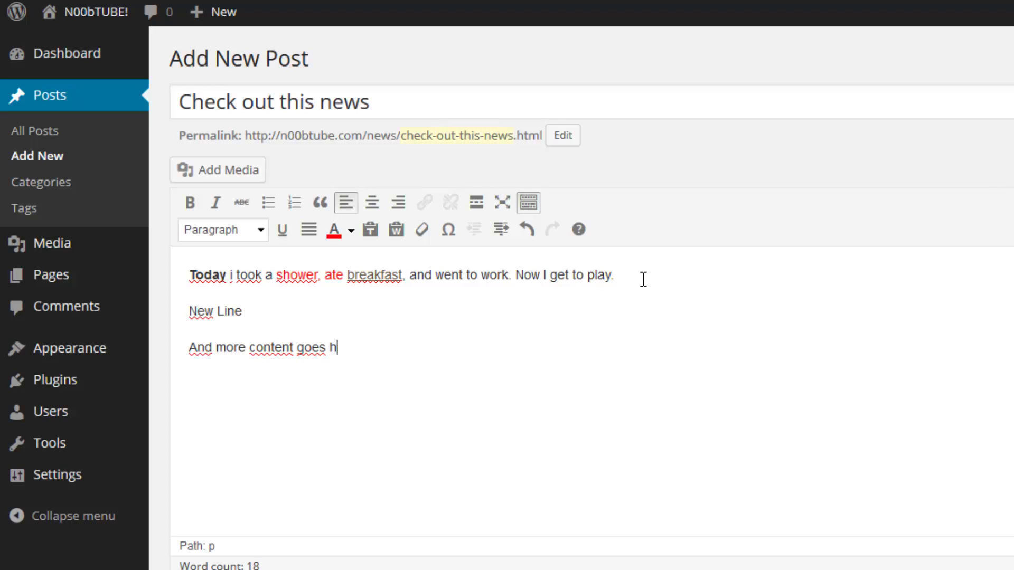
- Format the 'New Line' paragraph as Heading 3, after trying Heading 1 and Heading 2
click(242, 312)
click(261, 230)
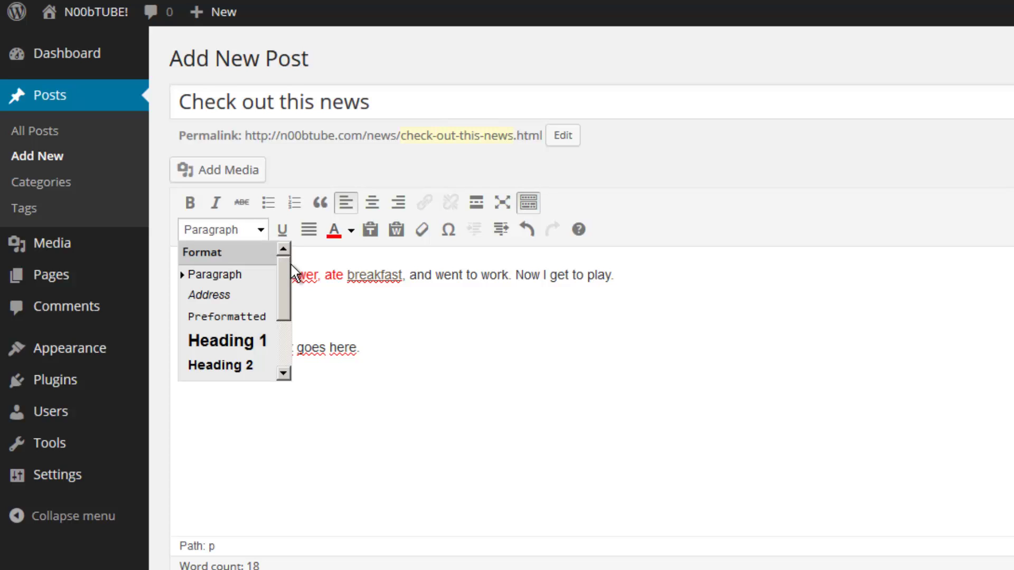
click(256, 343)
click(260, 231)
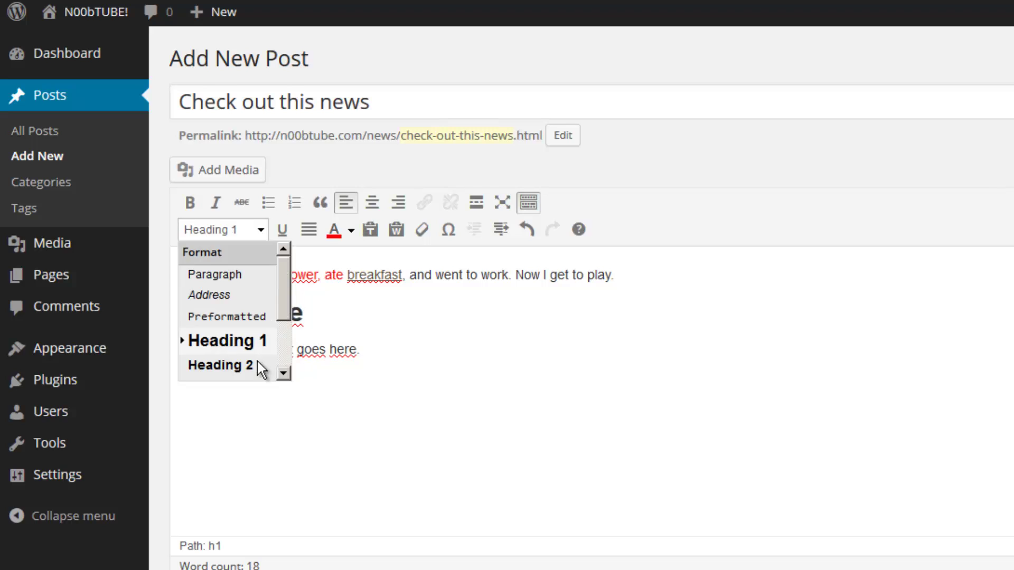
click(259, 369)
click(260, 230)
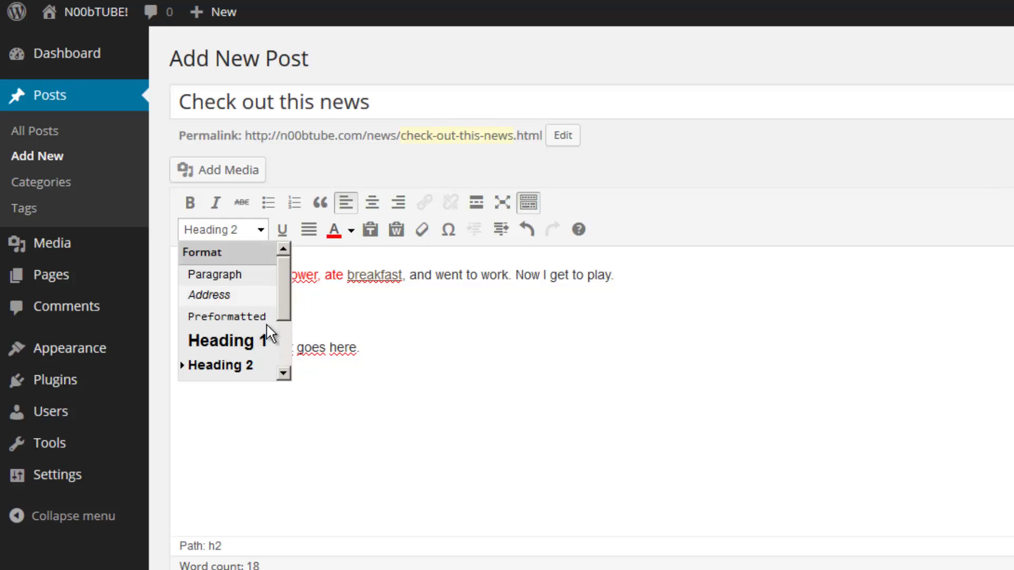
scroll(270, 338, down, 1)
click(264, 339)
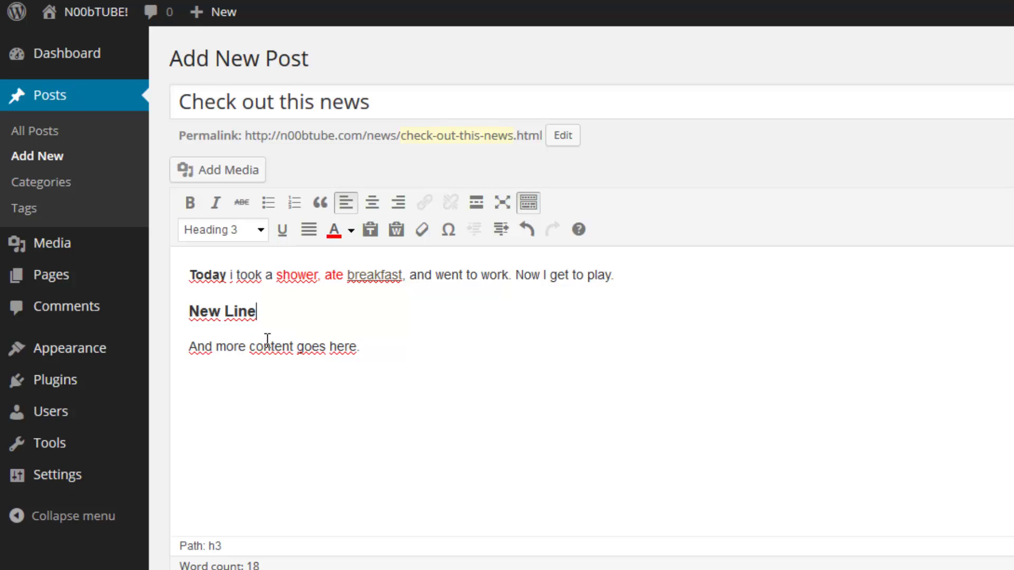
- Clear the entire post body and retitle the post 'Found Dog'
key(ctrl+End)
key(ctrl+a)
mouse_move(147, 273)
key(Delete)
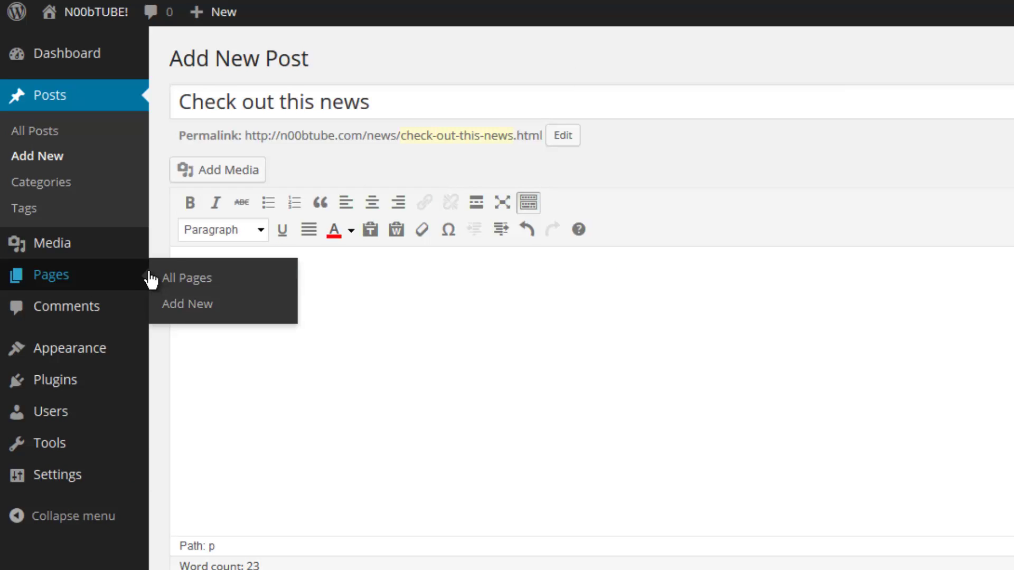
drag(484, 101, 113, 91)
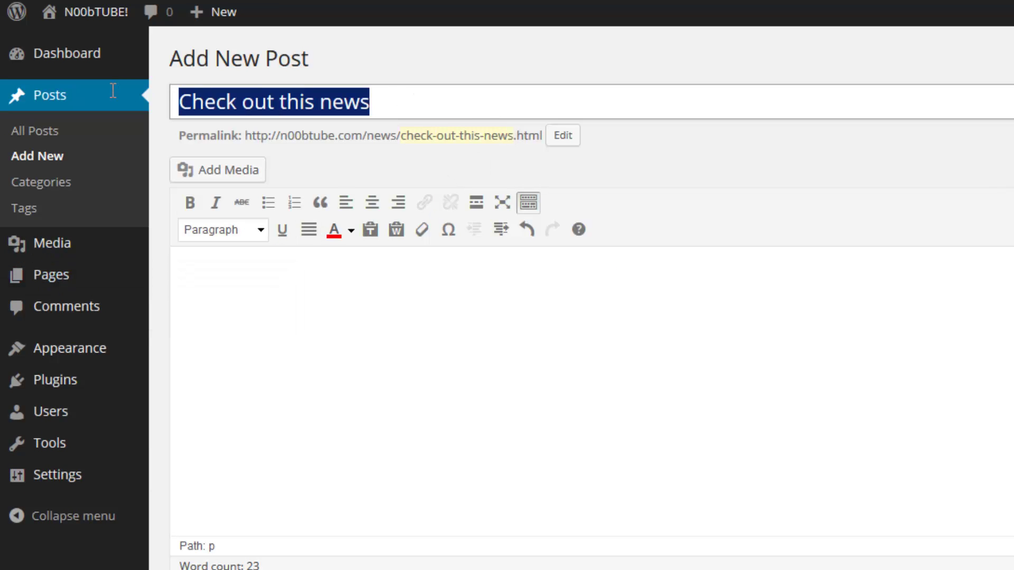
text(Found Dog)
- Type the pit bull adoption notice followed by a 'My Name IS Bruce' line
click(305, 282)
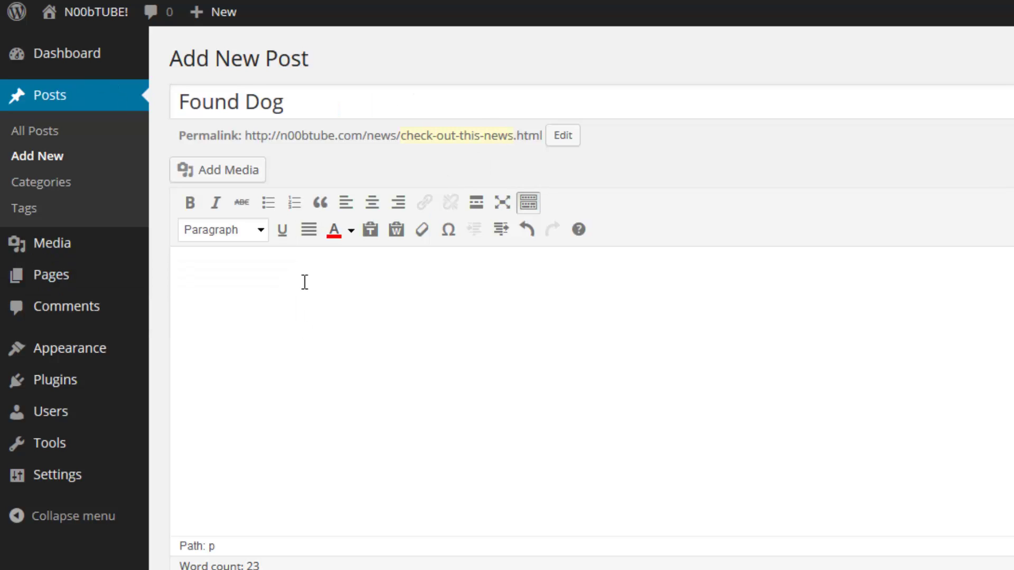
text(Young baby pitt bull)
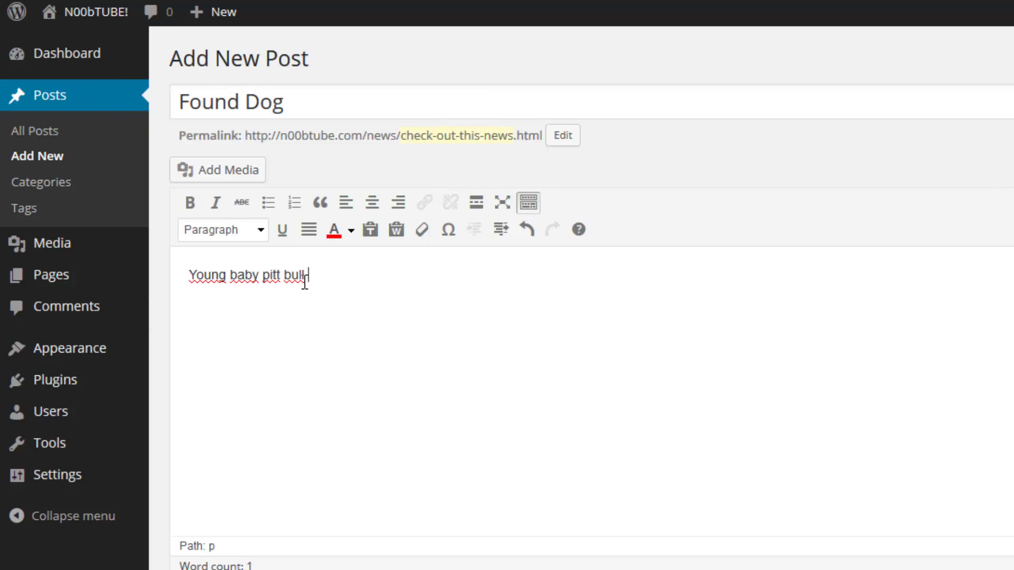
text( found in the street. If you are interest)
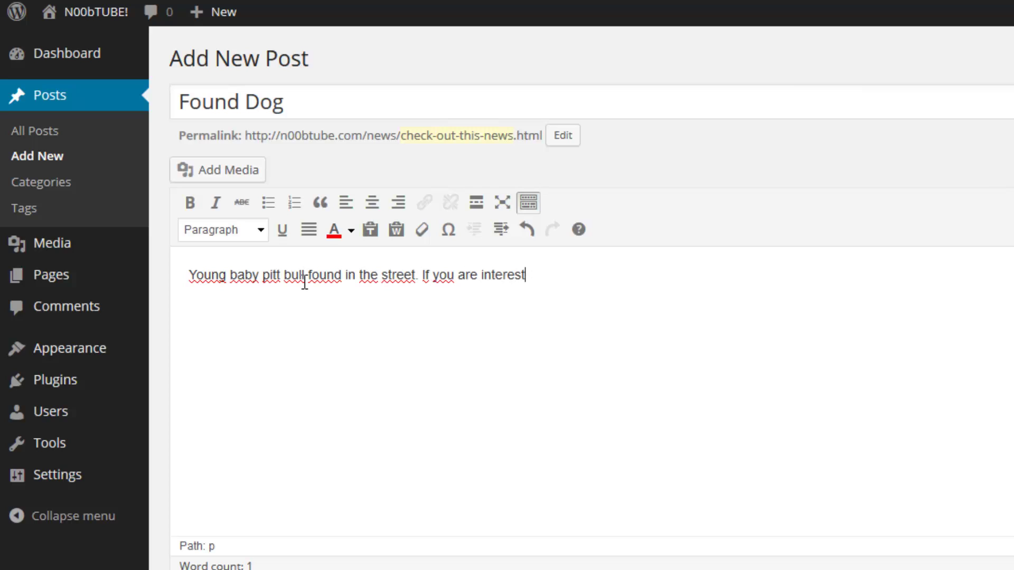
text(ed in adopting please contact me at 123)
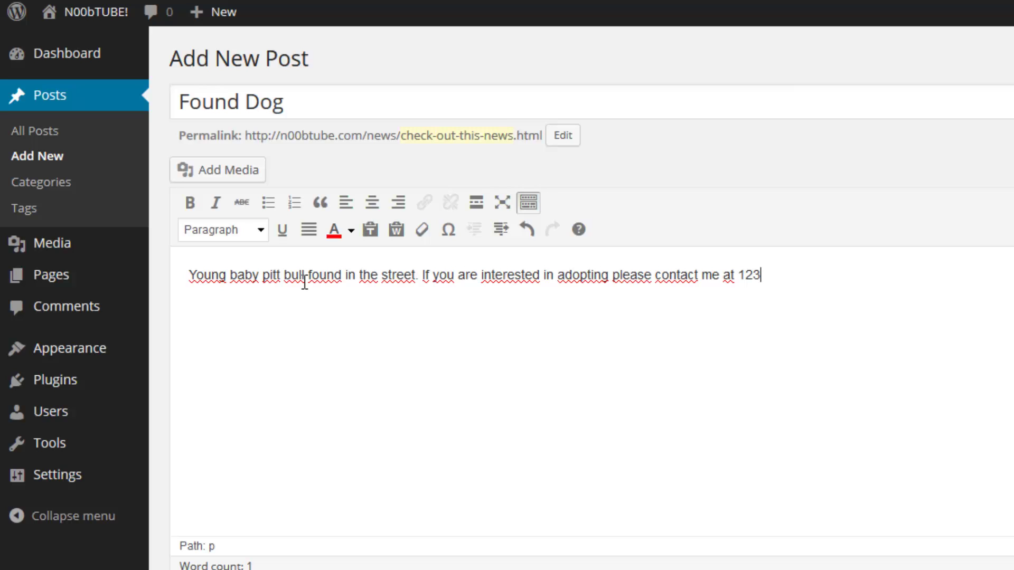
text(.456.7890.)
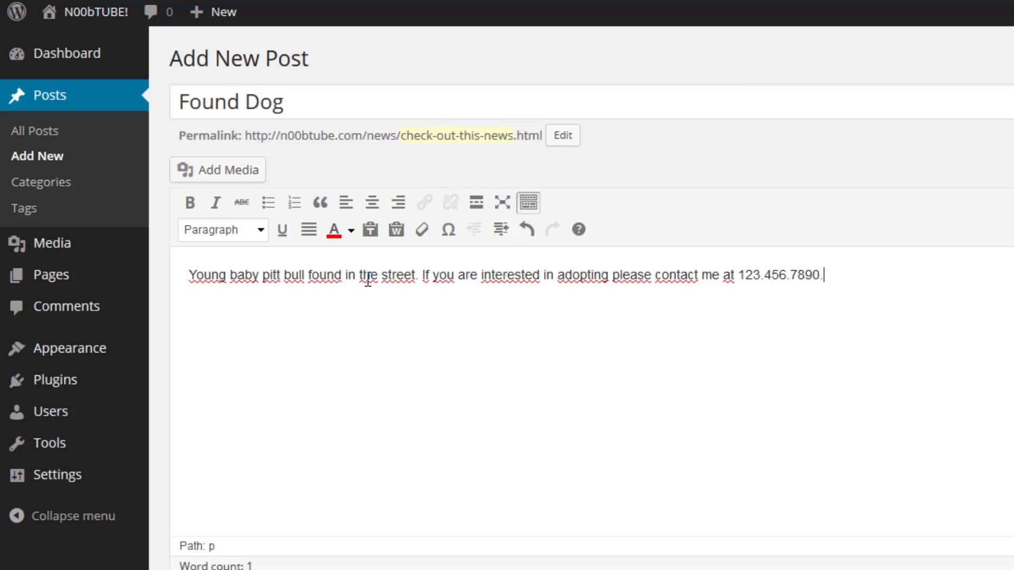
key(Return)
text(My nam)
key(BackSpace)
key(BackSpace)
key(BackSpace)
text(Name IS Bruce)
- Correct 'IS' to 'Is' and add an 'I want you!' line below
double_click(251, 312)
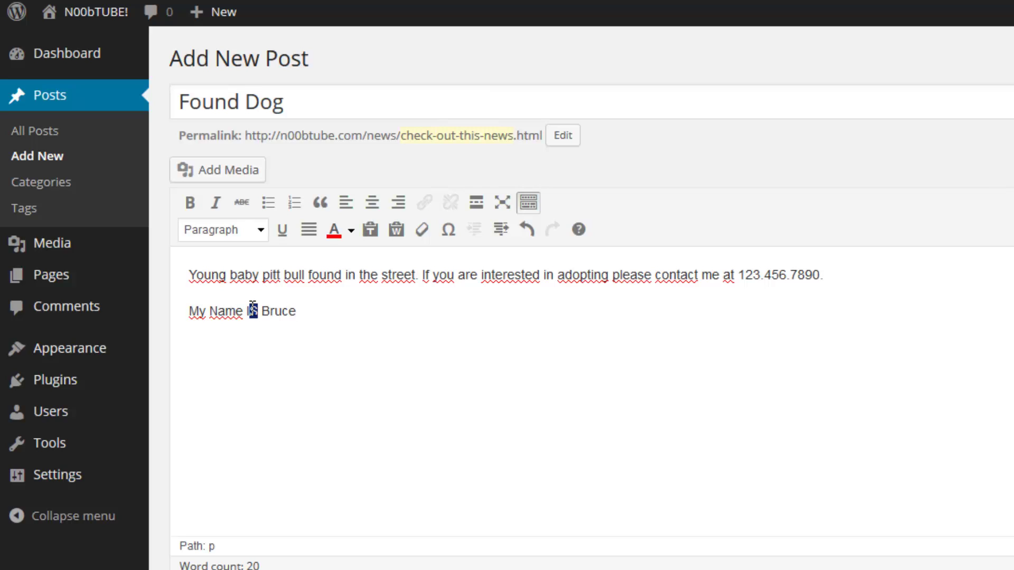
text(Is)
key(Return)
key(Return)
text(I want you!)
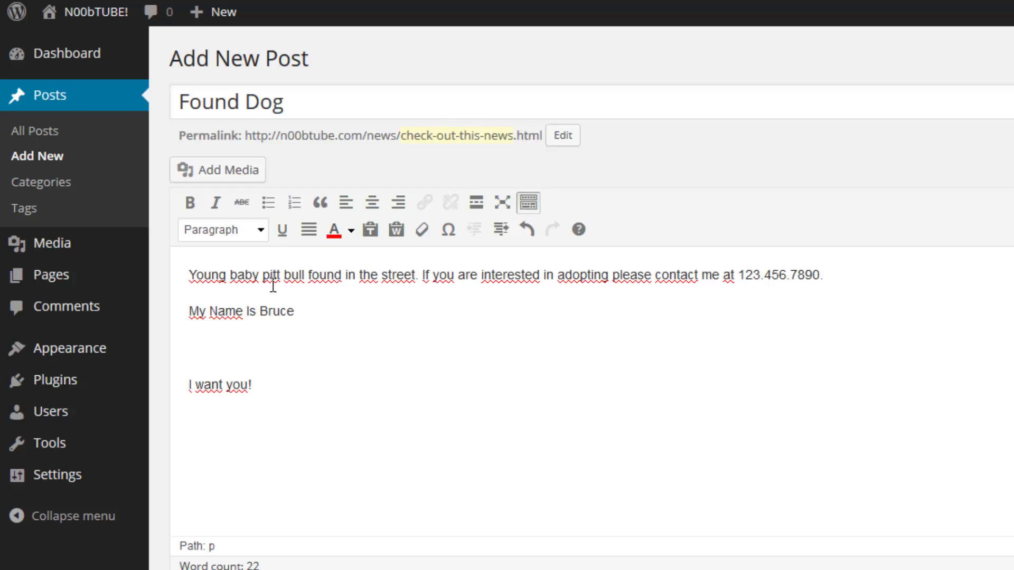
- Upload bruce2.png from the desktop, give it alt text 'Me', and insert it into the post
click(244, 172)
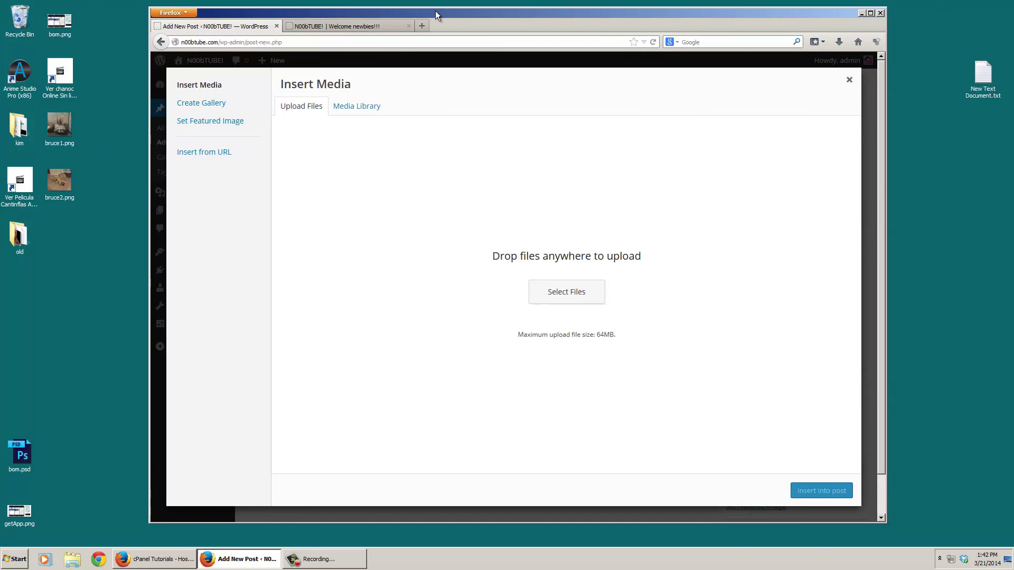
drag(435, 11, 426, 11)
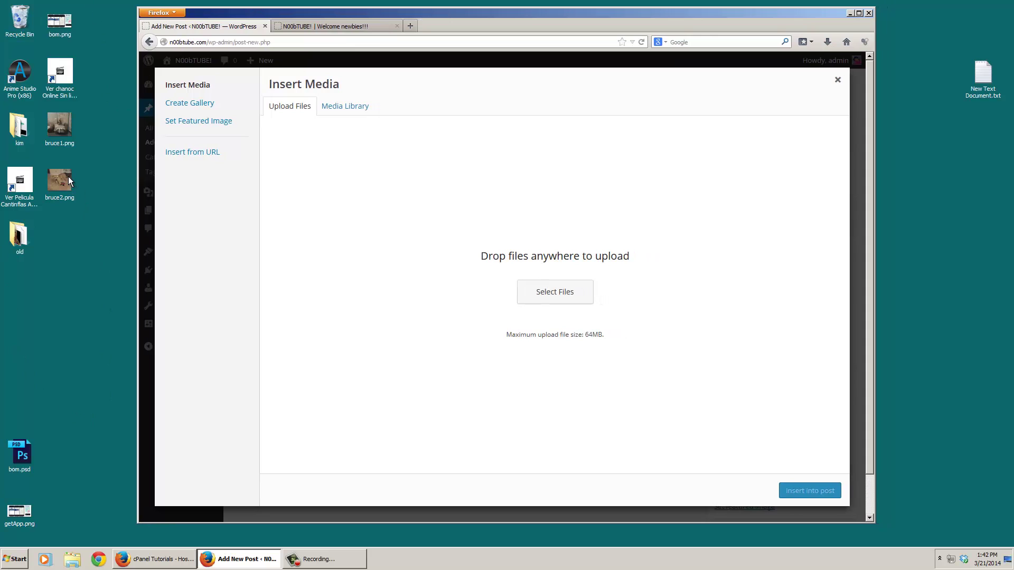
drag(61, 176, 373, 219)
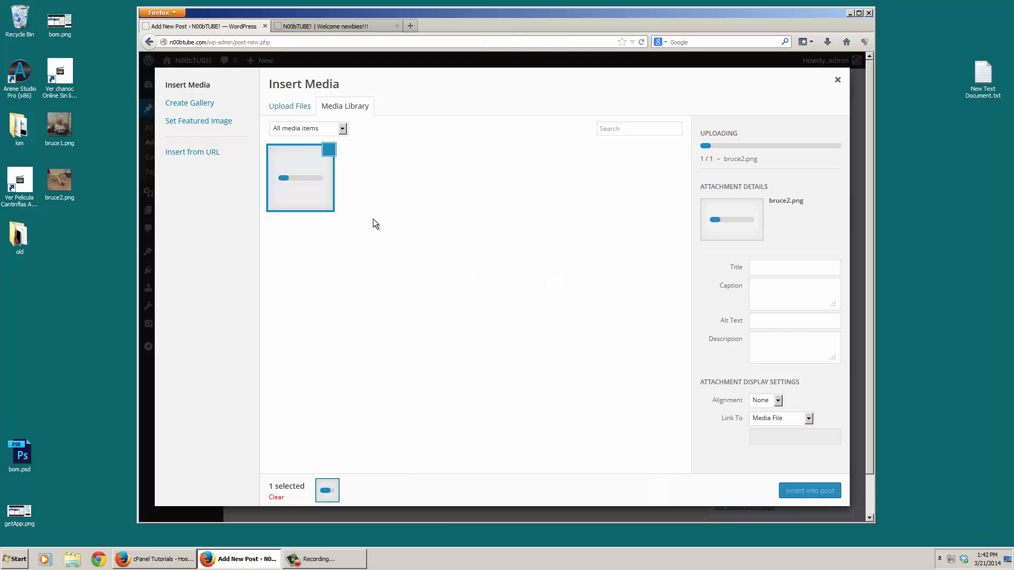
double_click(519, 11)
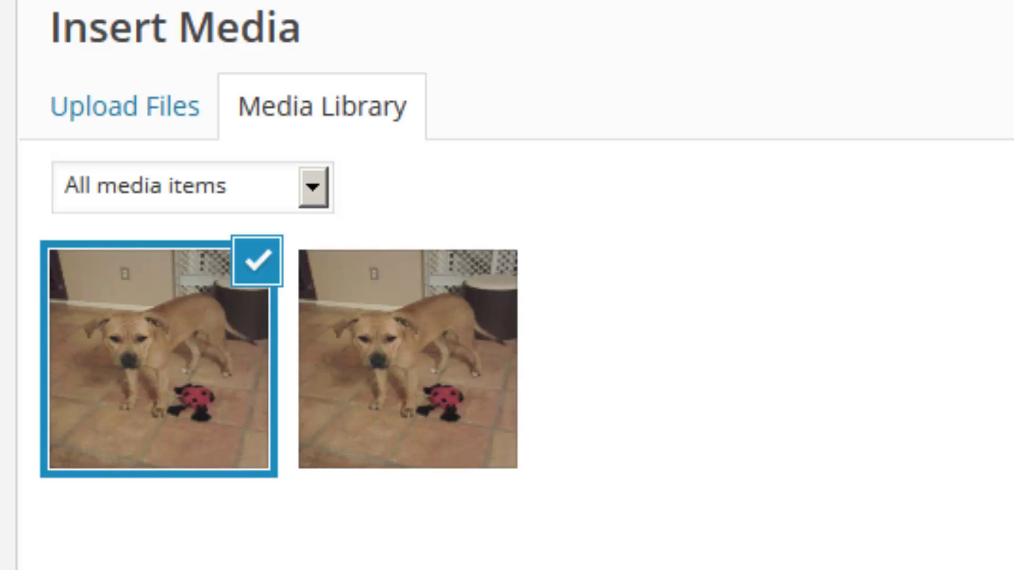
click(823, 376)
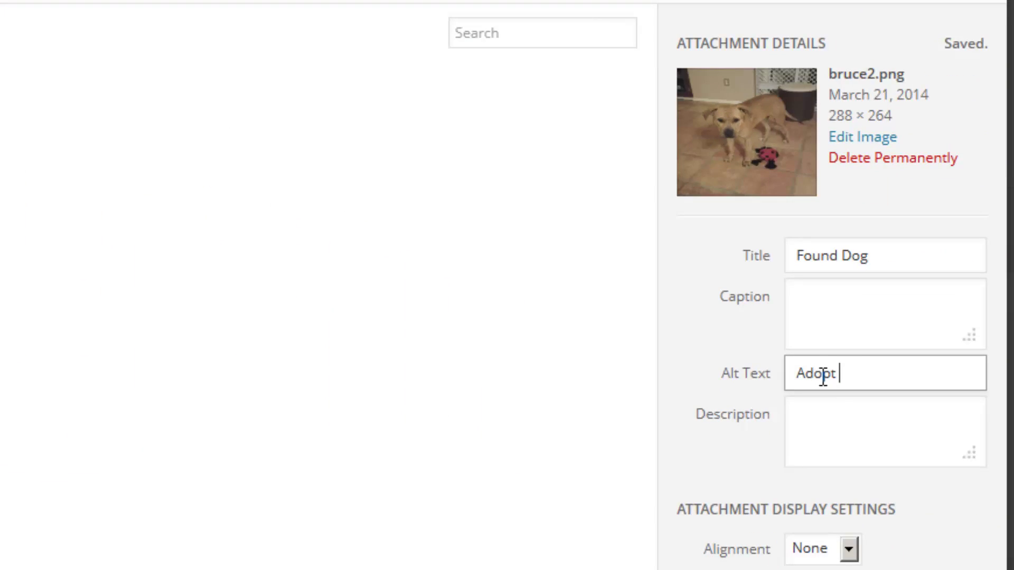
text(Me)
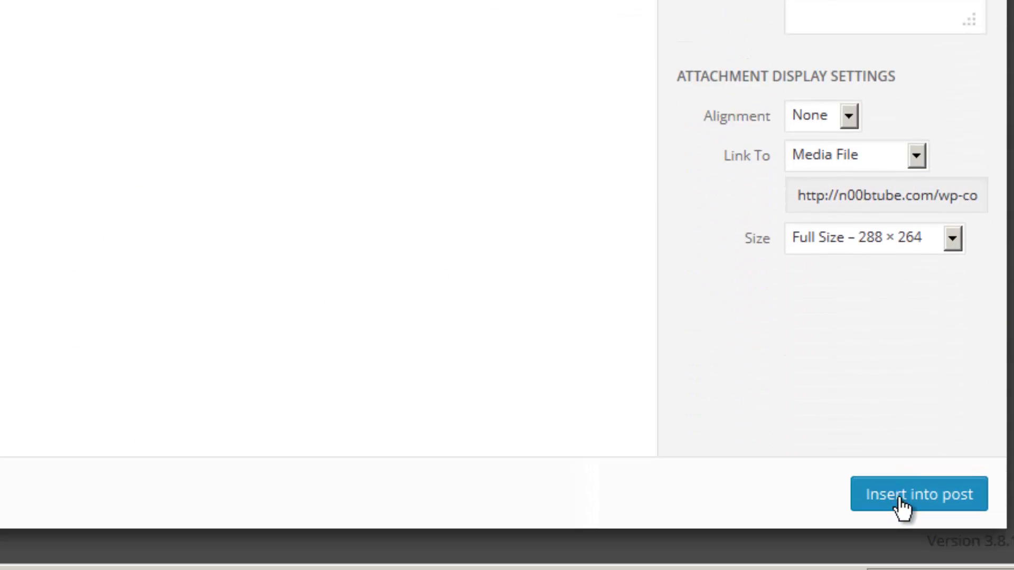
click(901, 500)
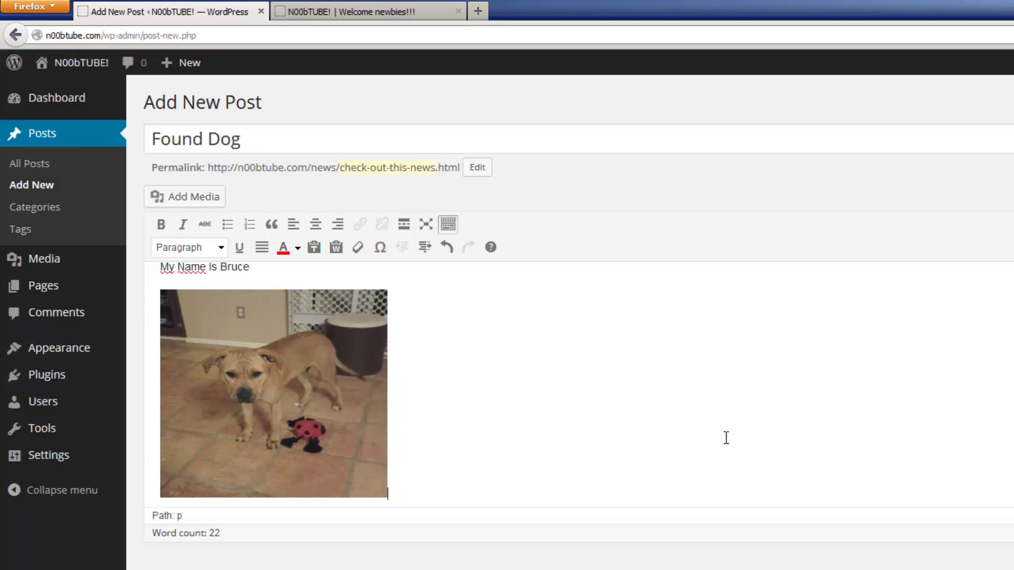
scroll(726, 438, up, 2)
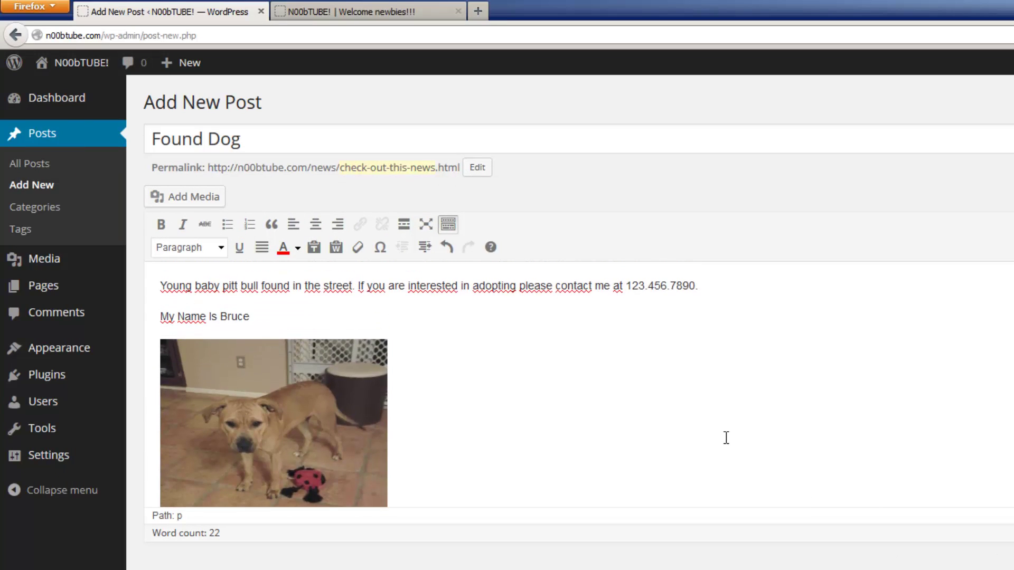
- Make the 'My Name Is Bruce' line a Heading 2
drag(248, 316, 151, 318)
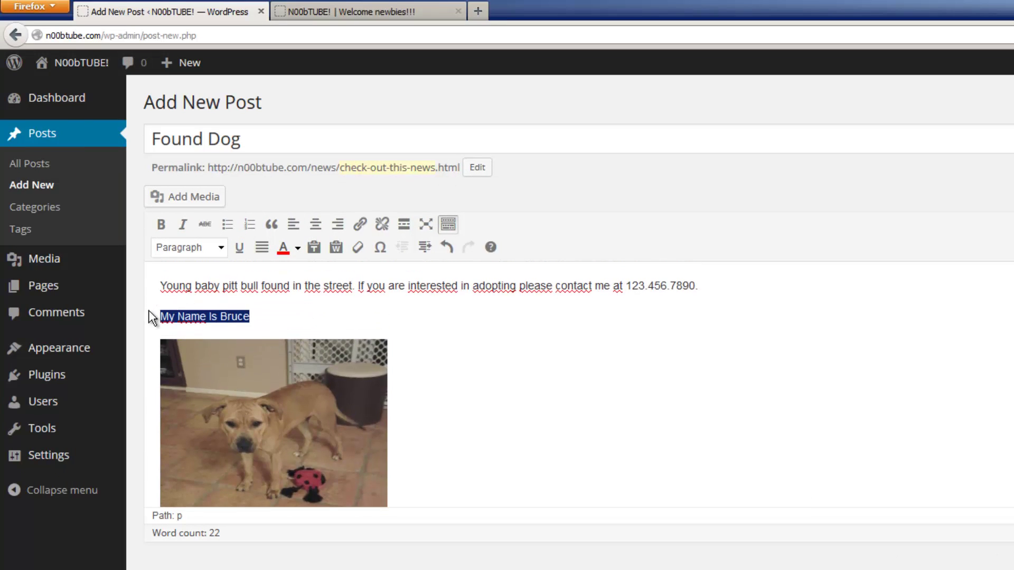
click(222, 248)
click(215, 320)
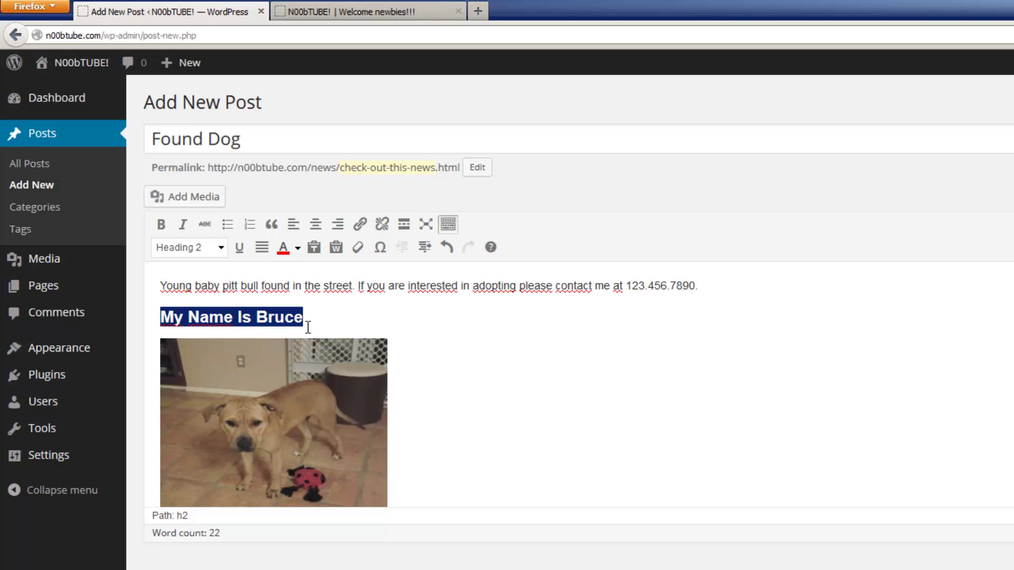
click(628, 285)
- Turn the phone number into a tel: link to the contact number titled 'click To call'
drag(628, 285, 698, 286)
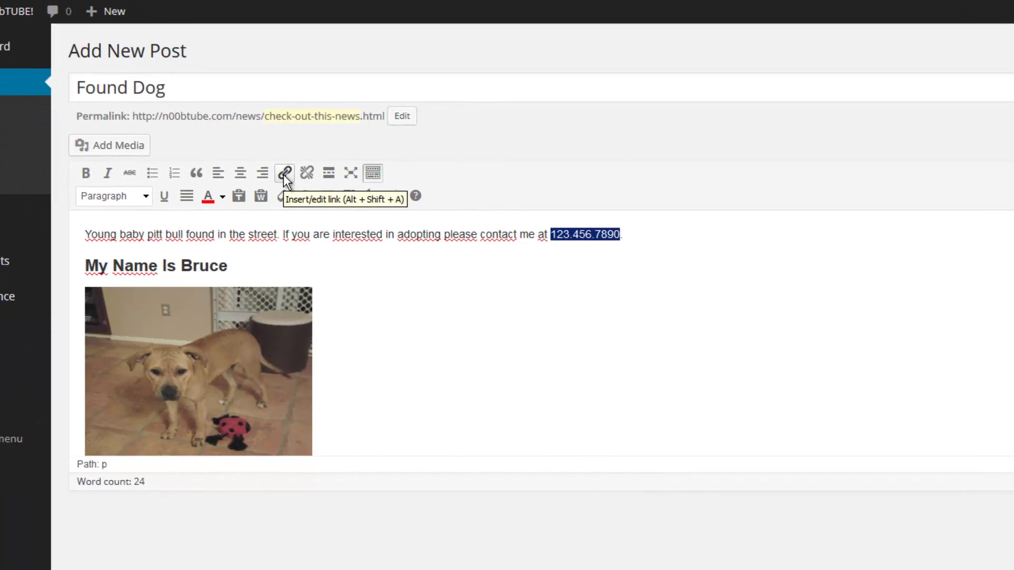
click(360, 225)
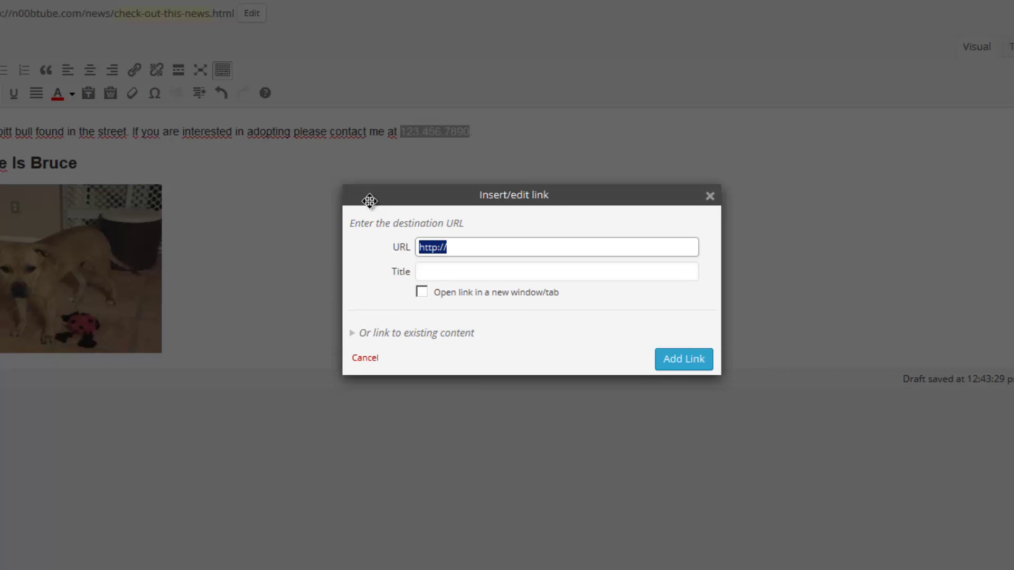
text(tel:123.456.7890)
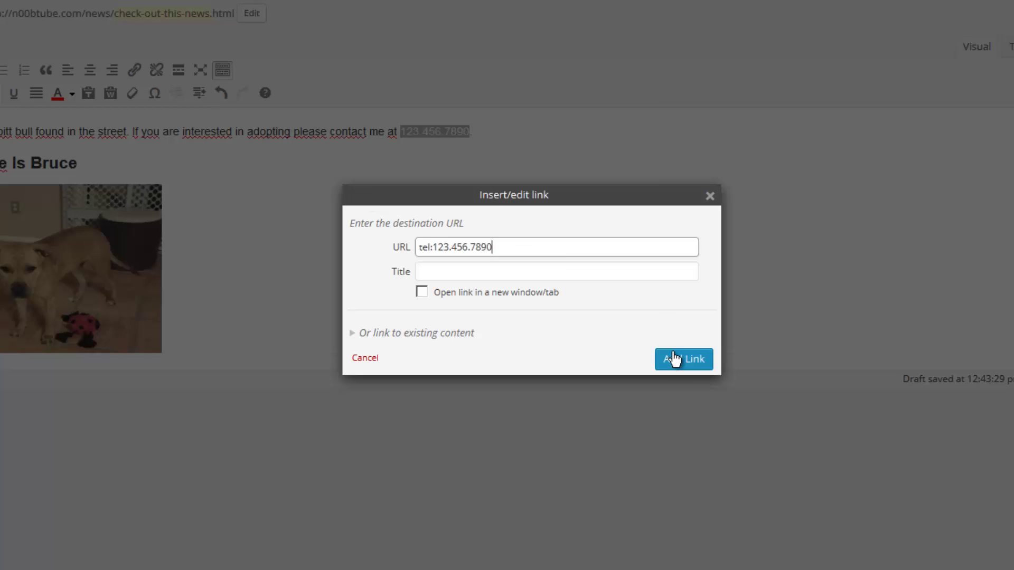
click(566, 271)
text(click To call)
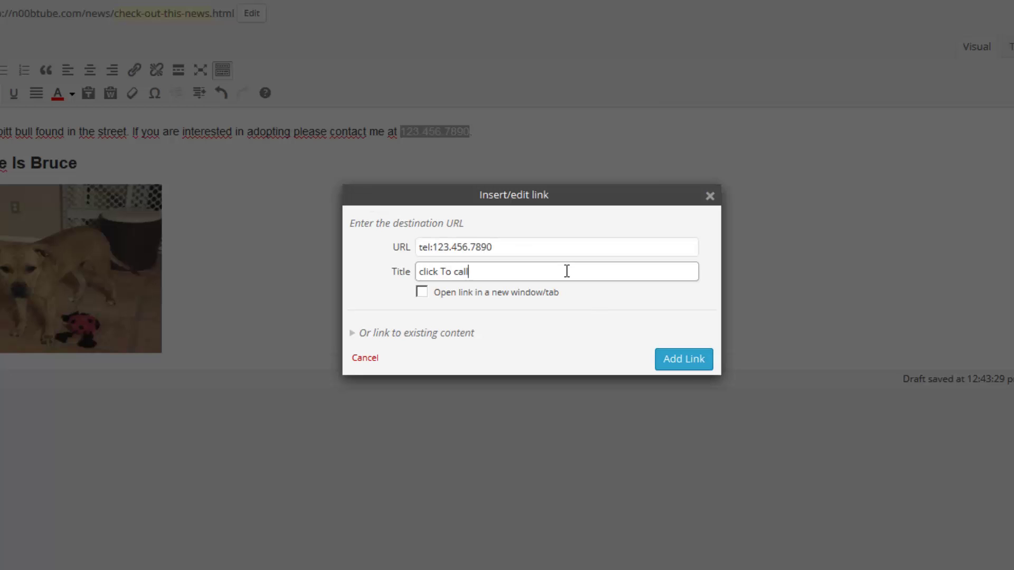
click(690, 369)
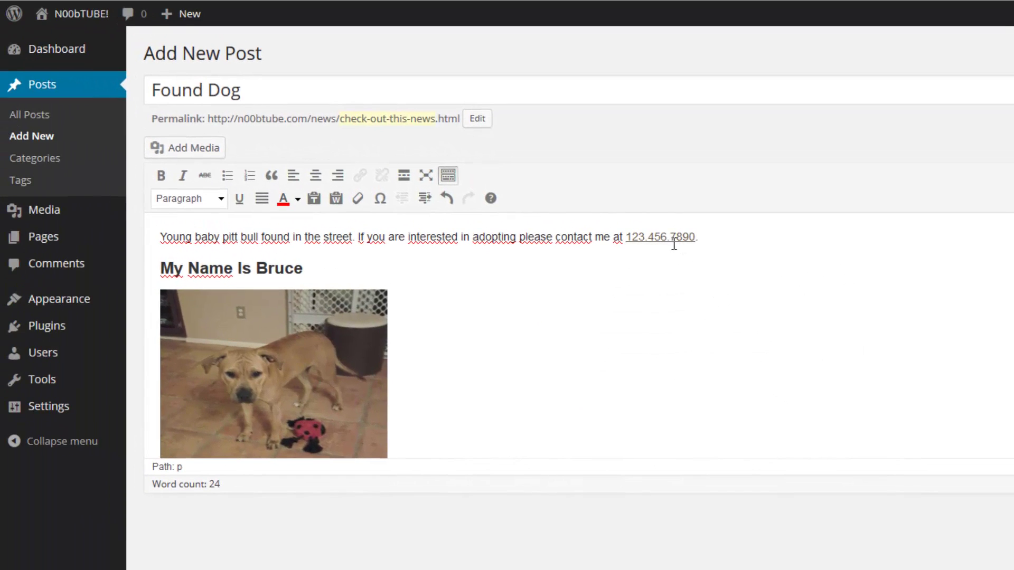
click(673, 244)
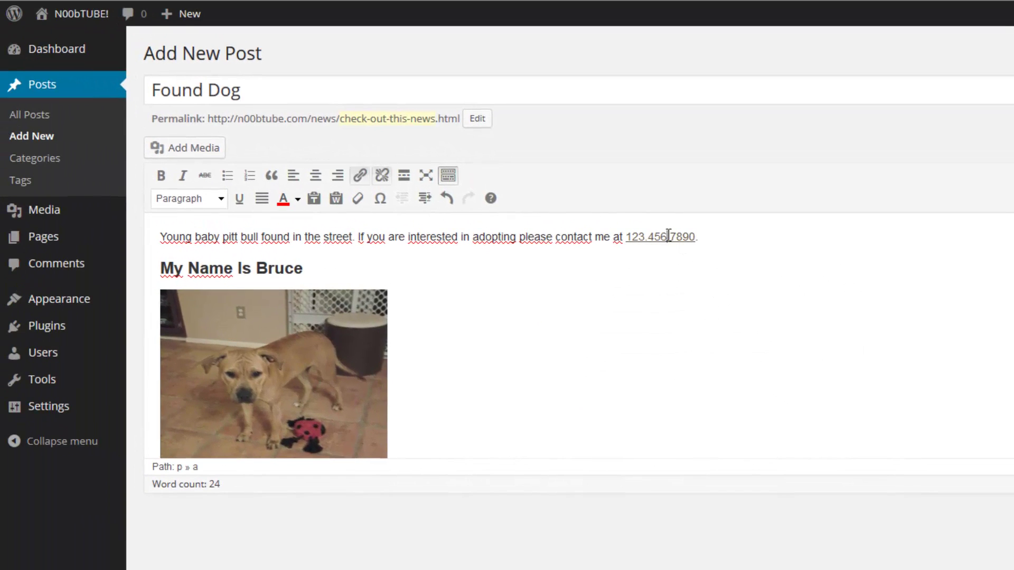
- Centre the 'I want you!' line, the dog photo and the heading, and italicise 'I want you!'
click(723, 313)
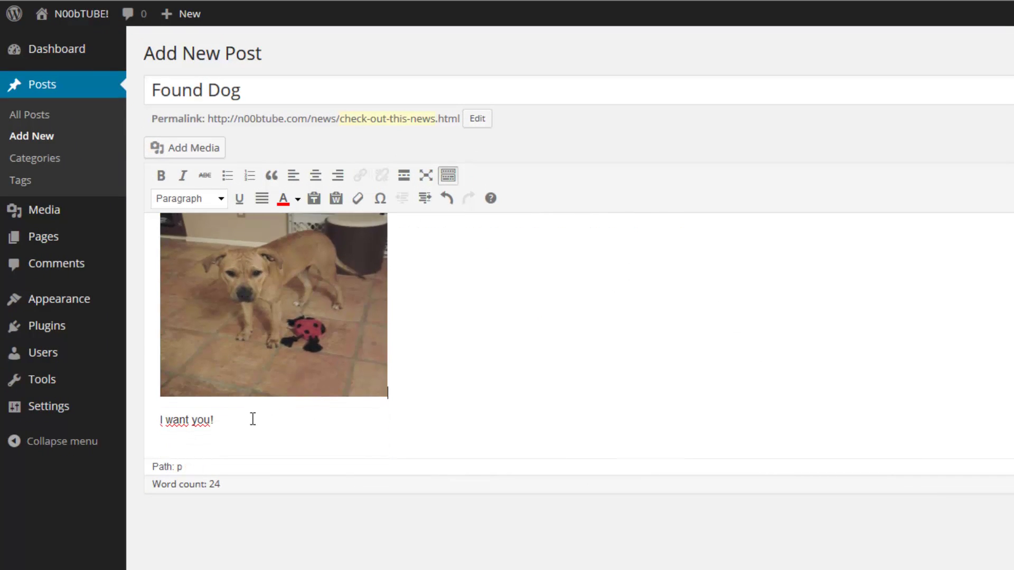
drag(251, 418, 134, 422)
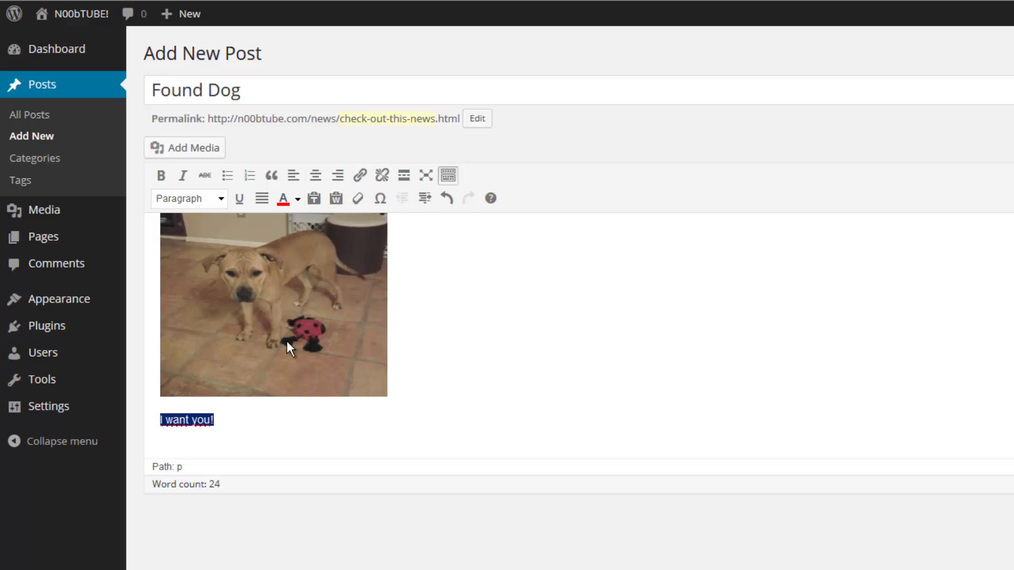
click(320, 182)
scroll(507, 339, up, 3)
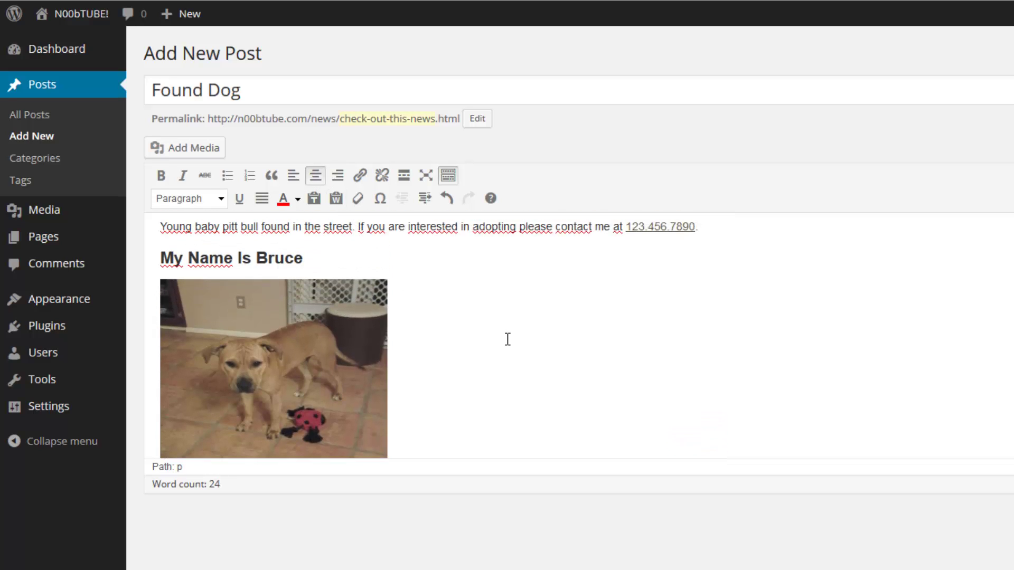
click(306, 354)
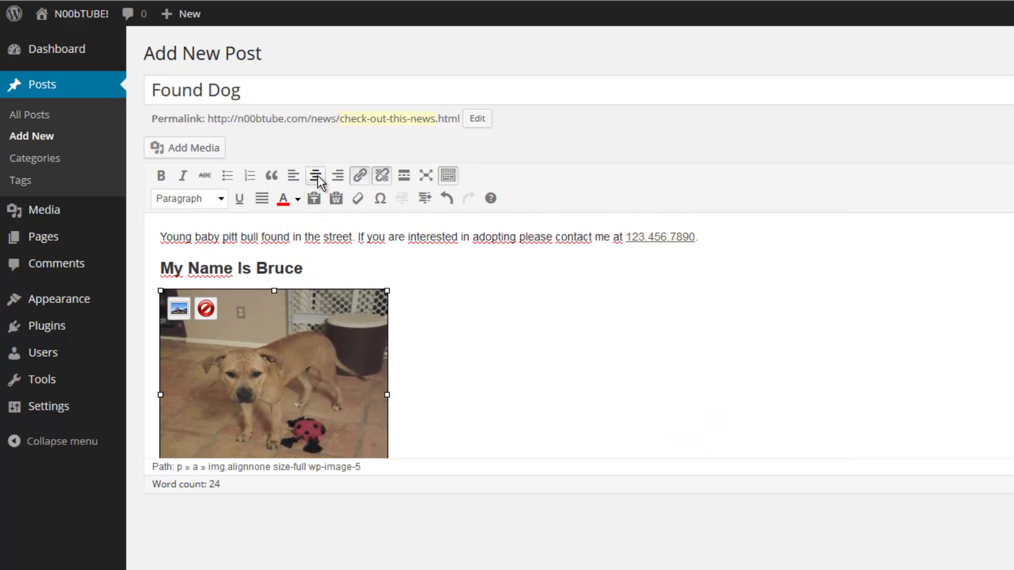
click(318, 175)
click(275, 268)
click(317, 180)
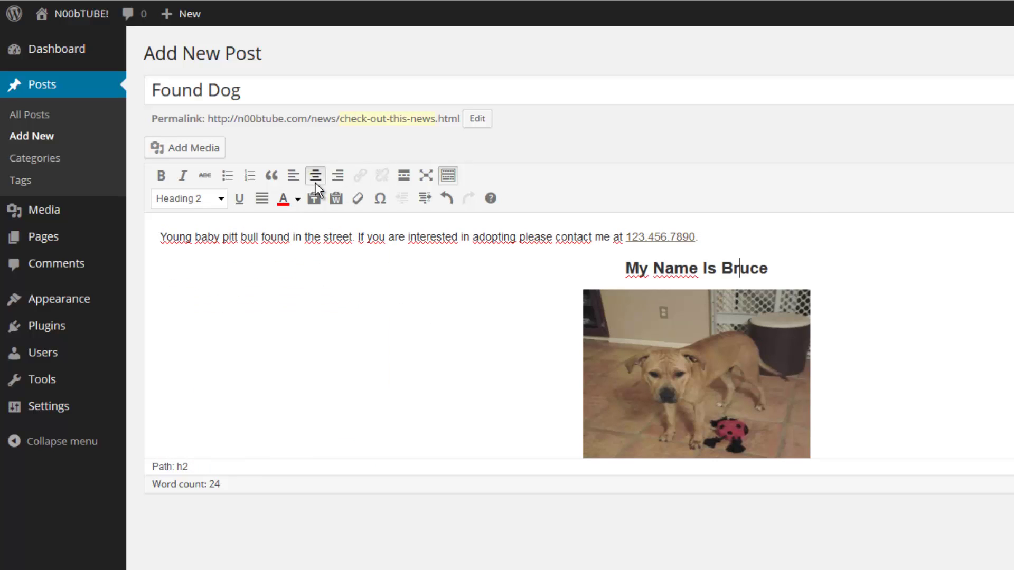
scroll(734, 378, down, 3)
drag(725, 420, 668, 420)
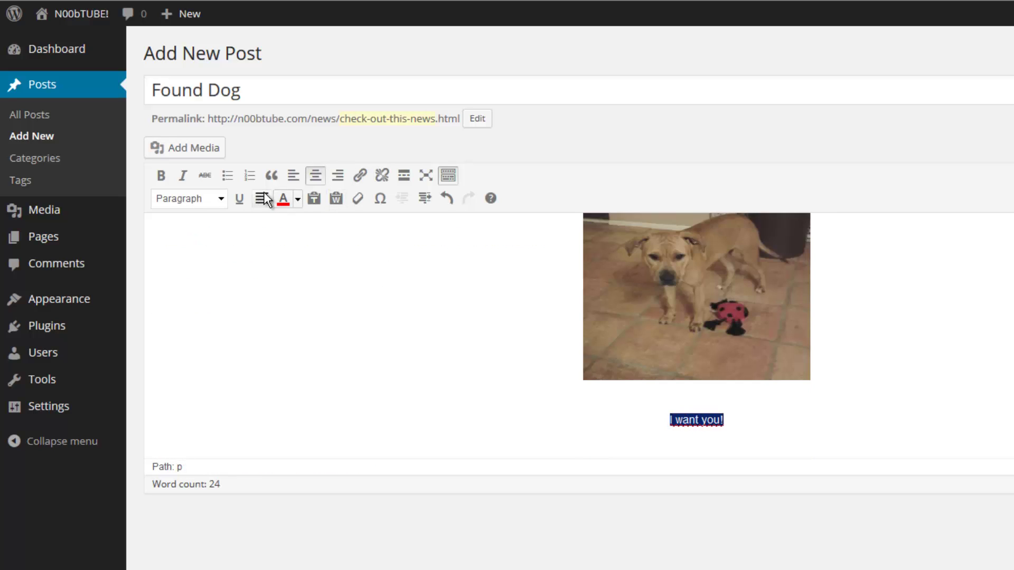
key(ctrl+i)
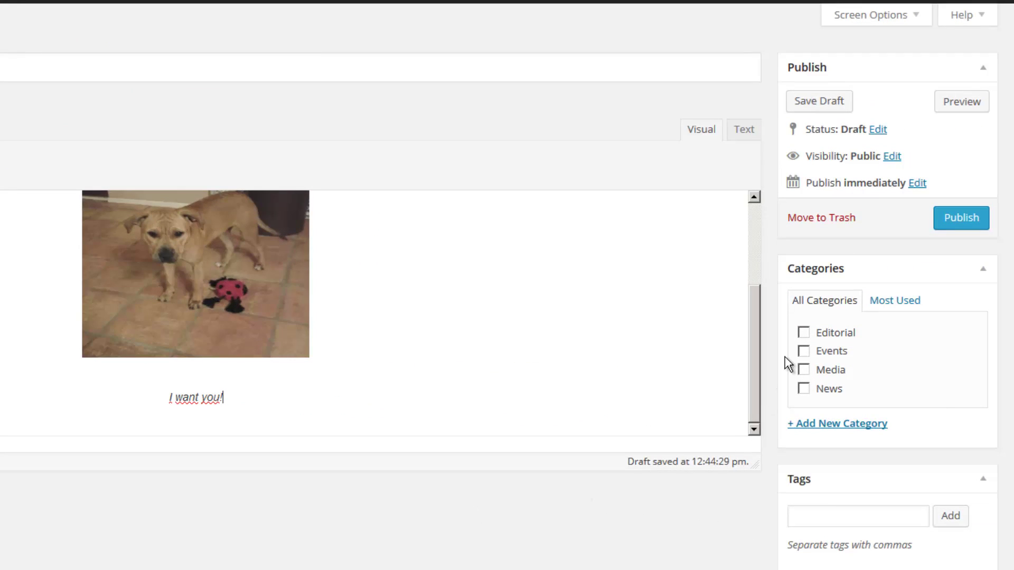
- File the Found Dog post under the News category and publish it
click(804, 389)
click(970, 225)
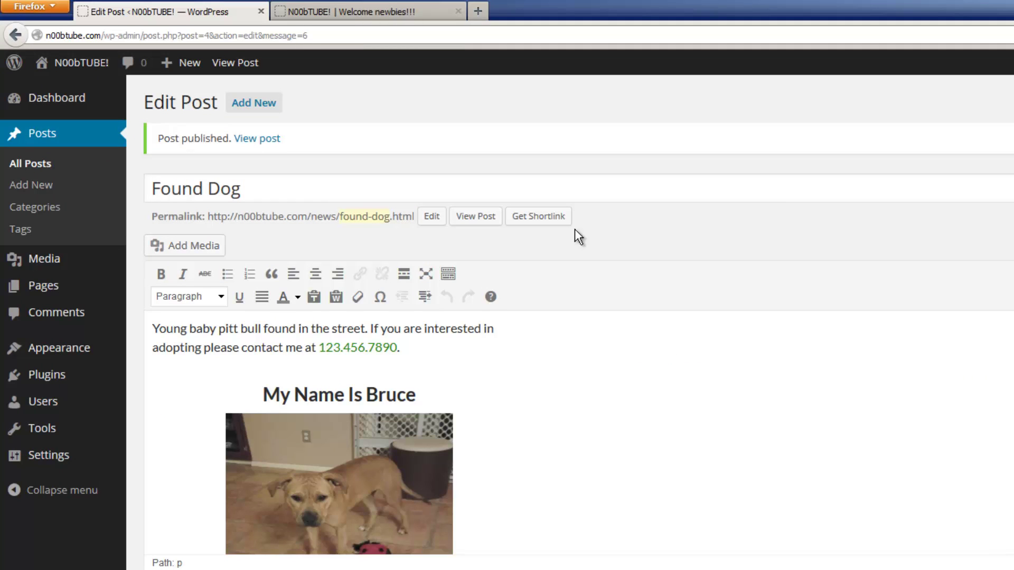
- View the published Found Dog post on the live site and place the cursor in the Comment box
click(252, 140)
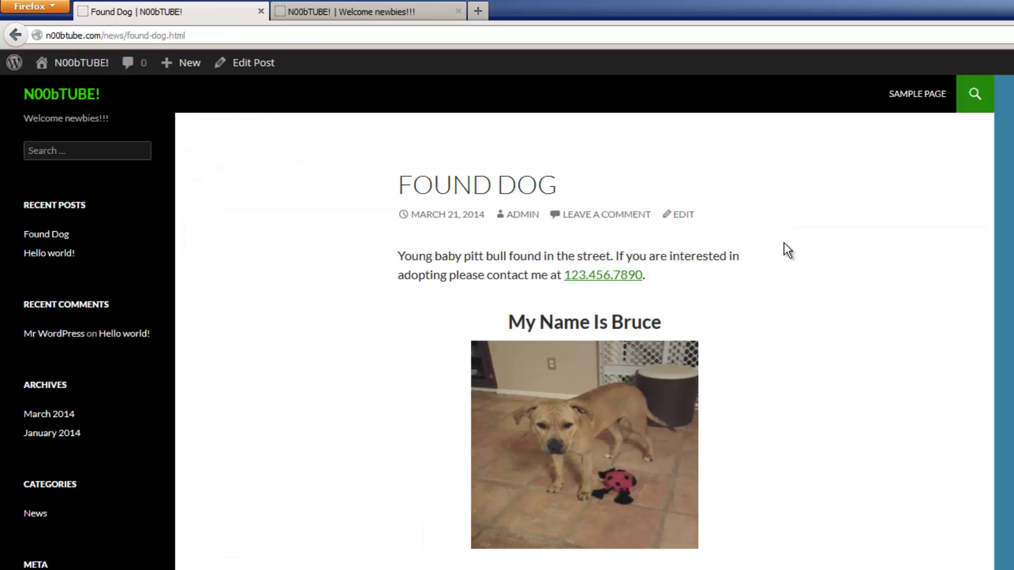
scroll(783, 243, down, 7)
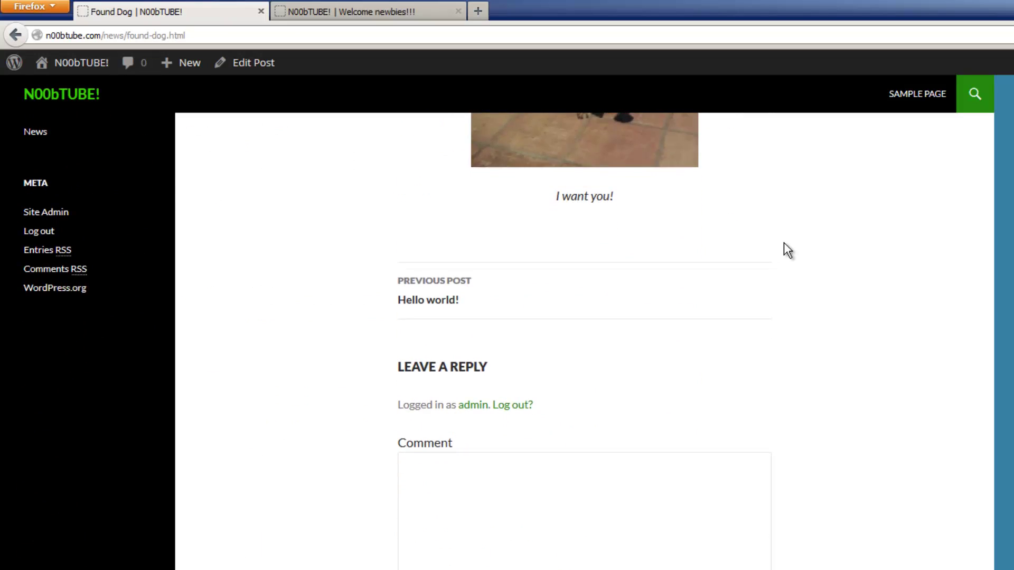
scroll(784, 242, up, 7)
scroll(783, 242, down, 5)
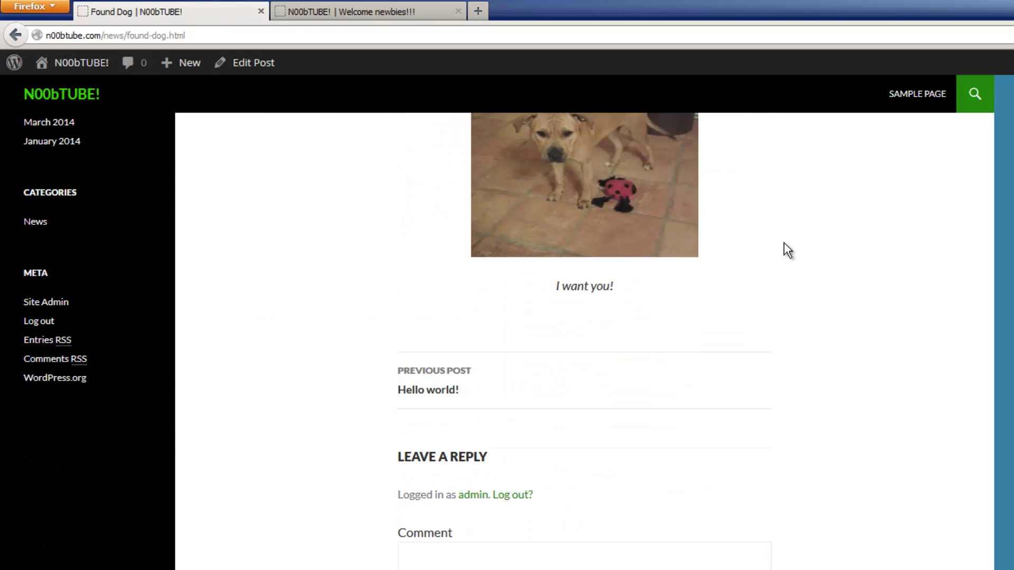
scroll(784, 243, down, 6)
click(549, 246)
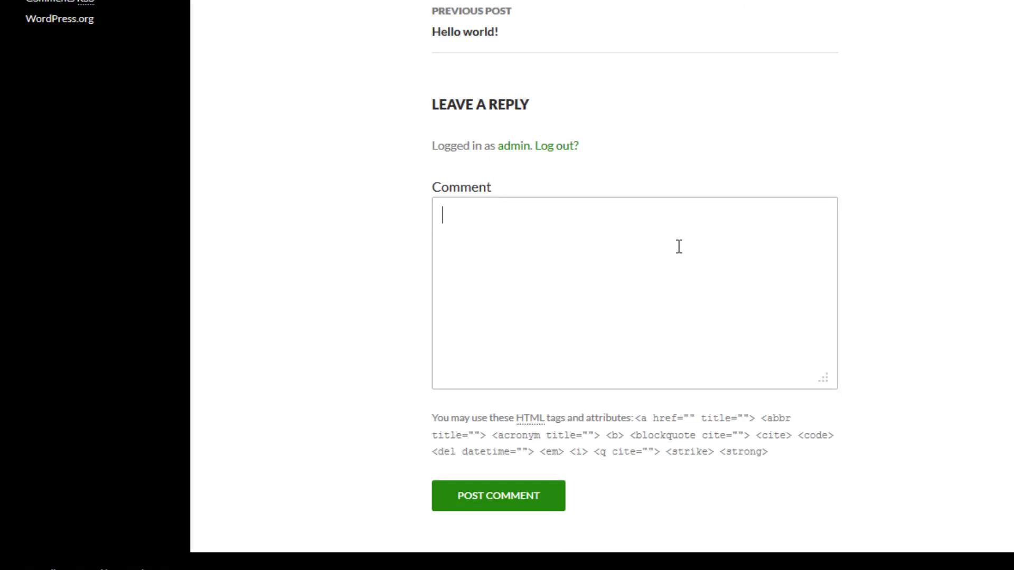
text(Nice Dog, can I )
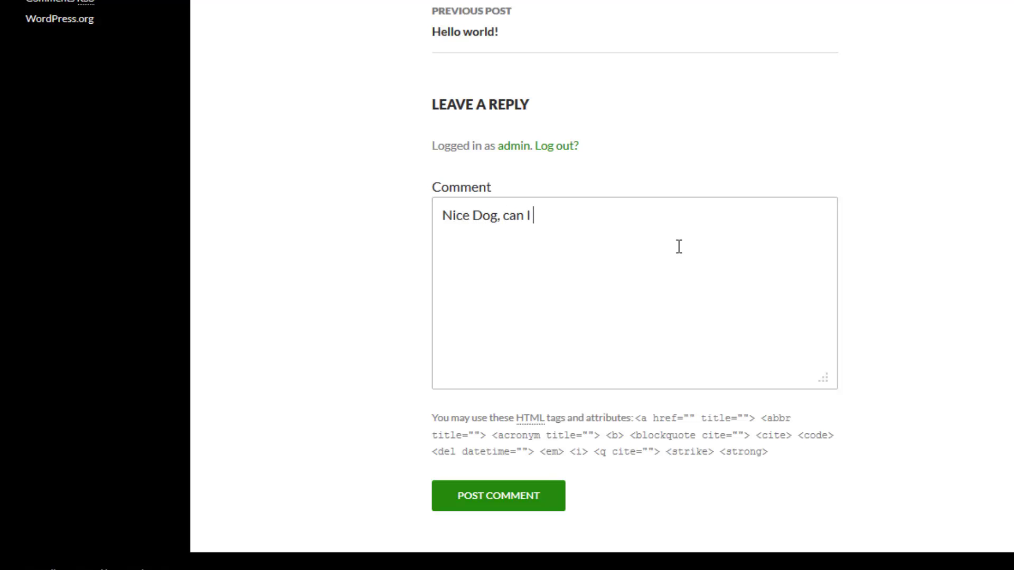
text(have him!!!)
click(520, 496)
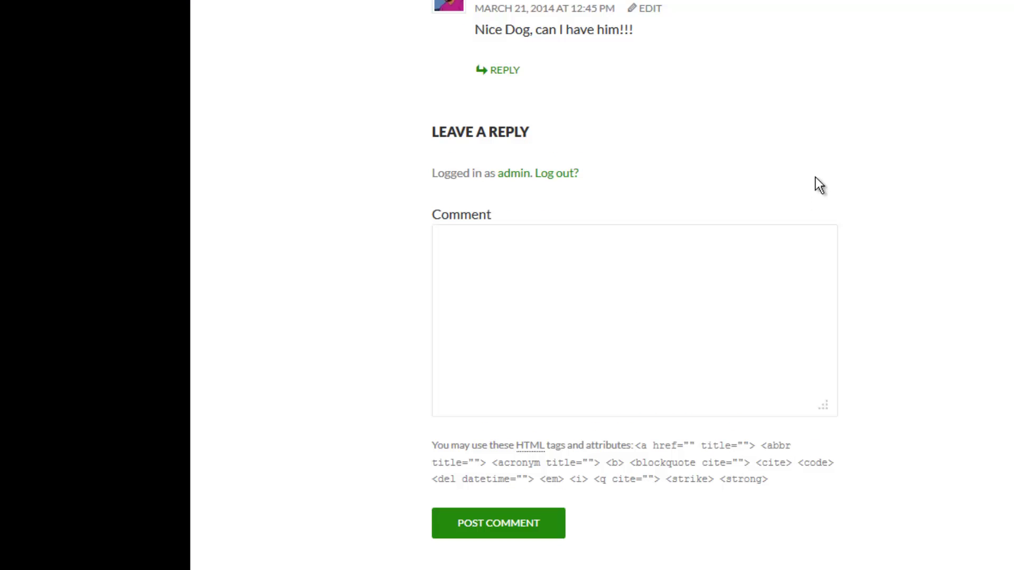
scroll(816, 178, up, 10)
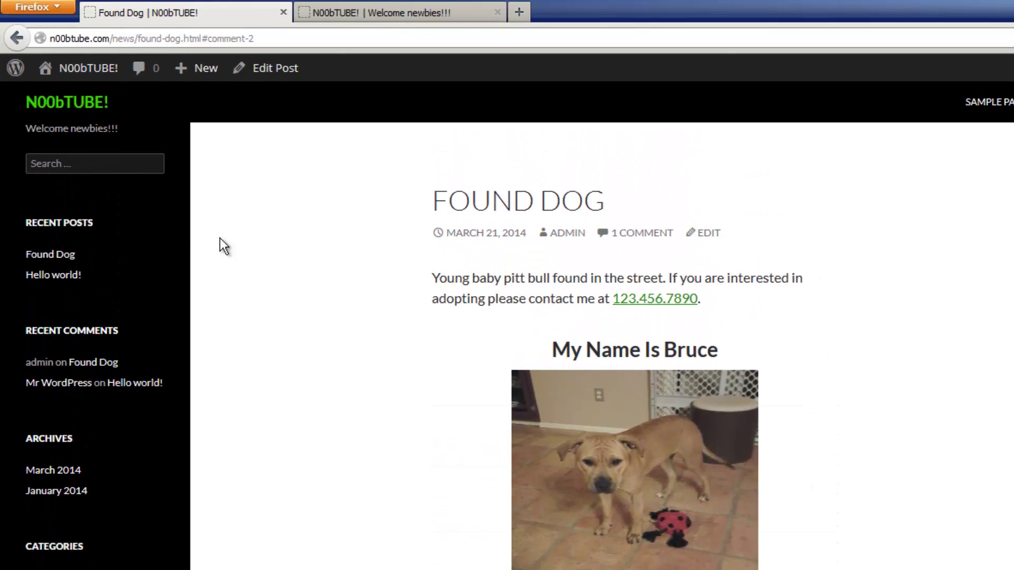
- Return to the admin Dashboard through the site-name menu in the admin bar
mouse_move(79, 68)
click(76, 103)
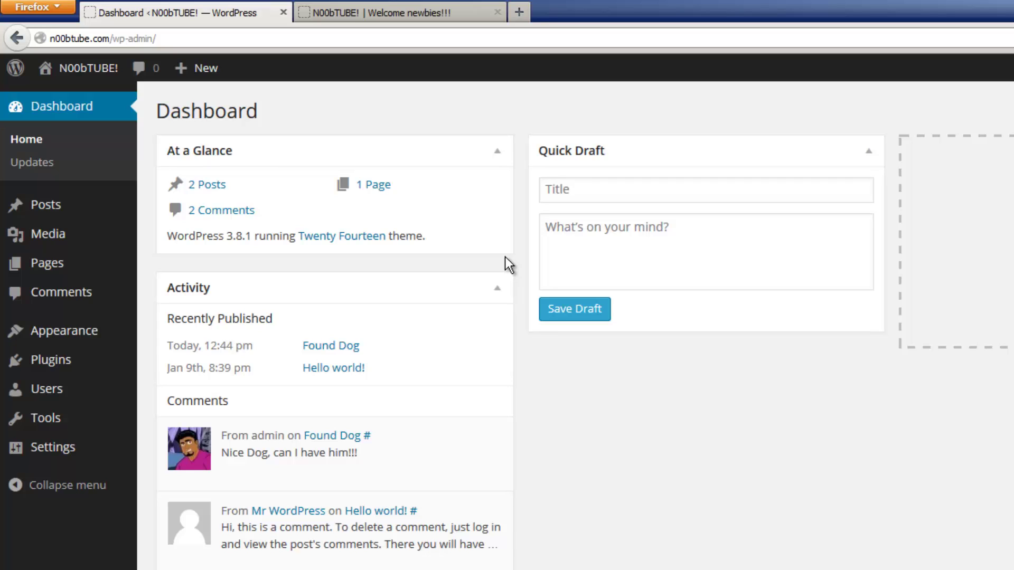
mouse_move(57, 270)
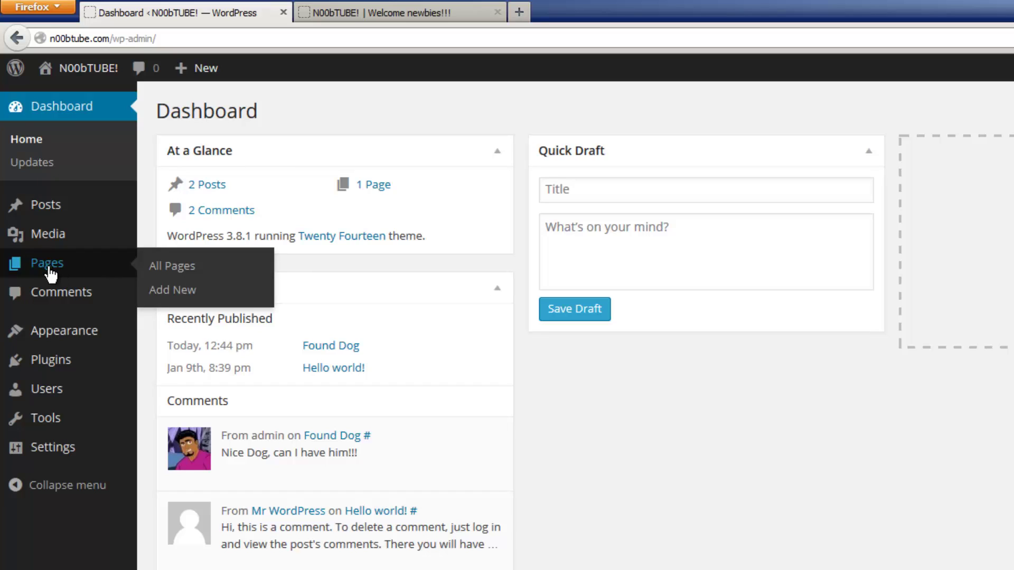
- From All Pages, create and publish an 'About Us' page with placeholder body text
click(190, 268)
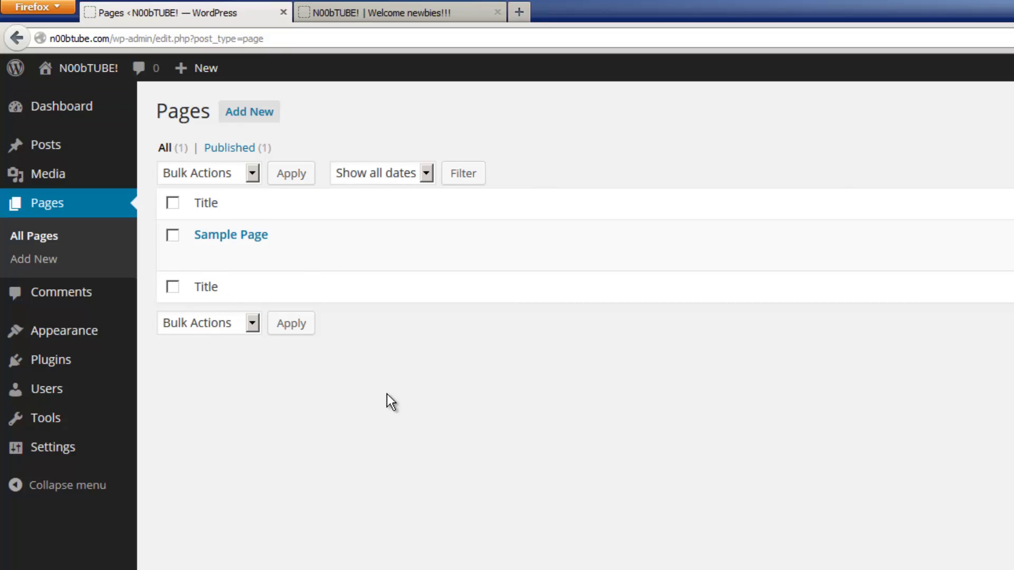
click(260, 113)
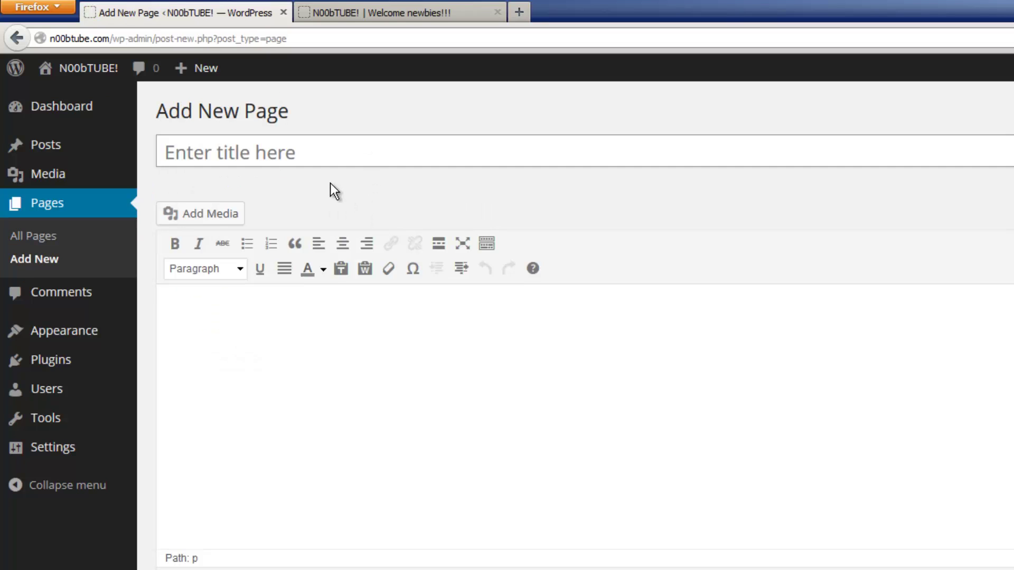
text(Ab)
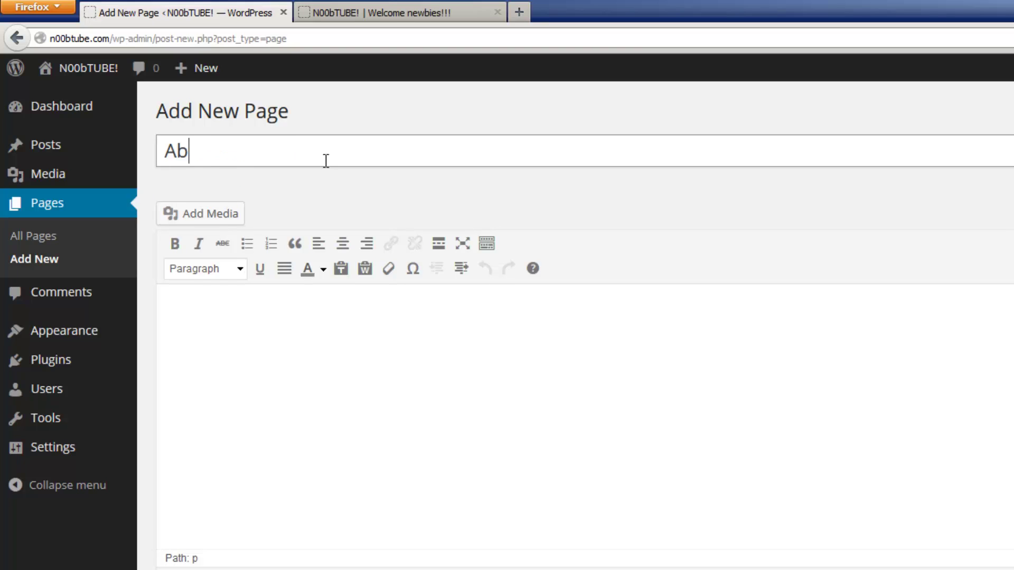
text(out Us)
click(455, 349)
text(jsbndifjbn kfskd fikfh iperhfie ifh)
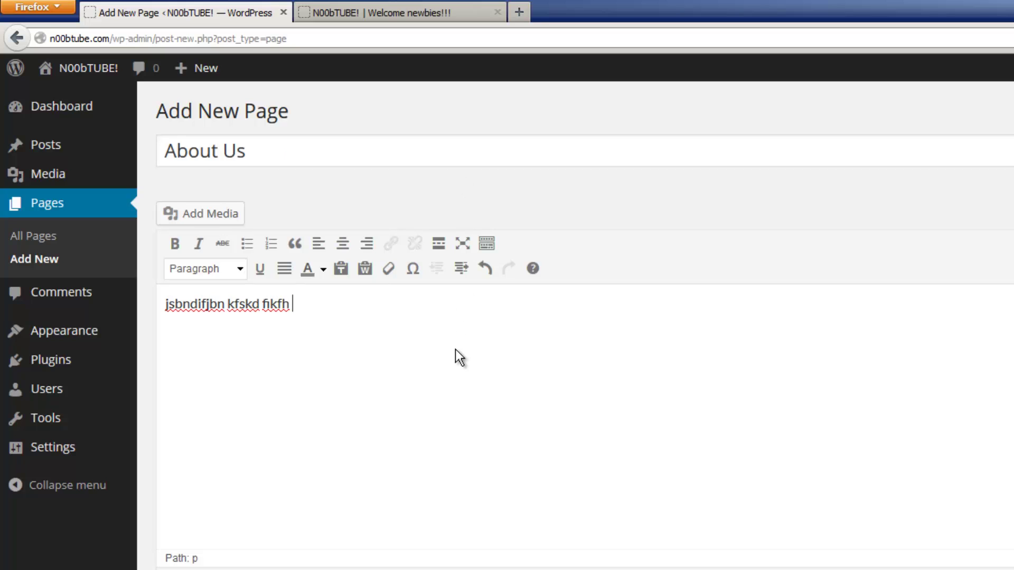
text(e if hei hie fhieh dfieh fie fiehfi)
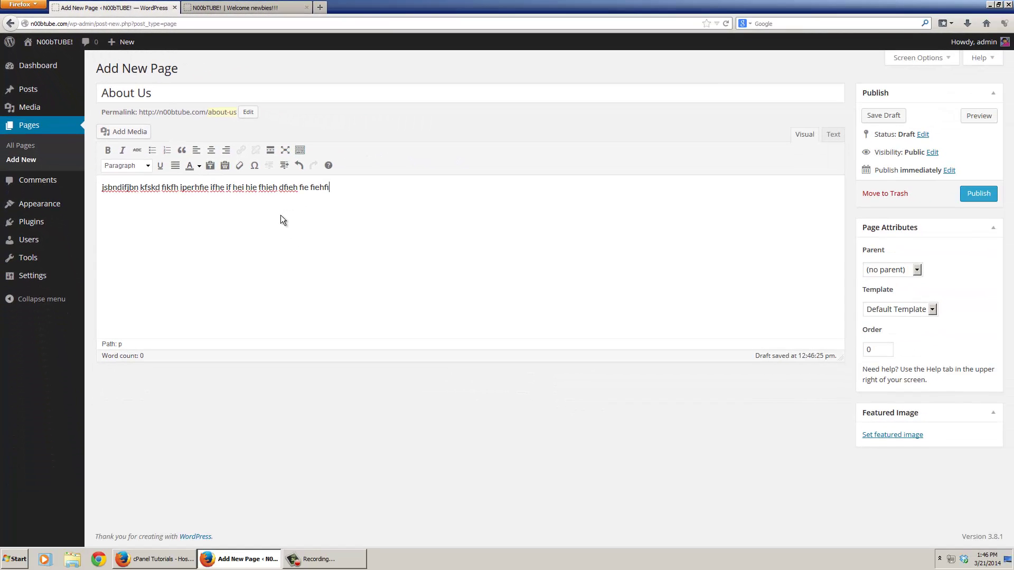
click(976, 193)
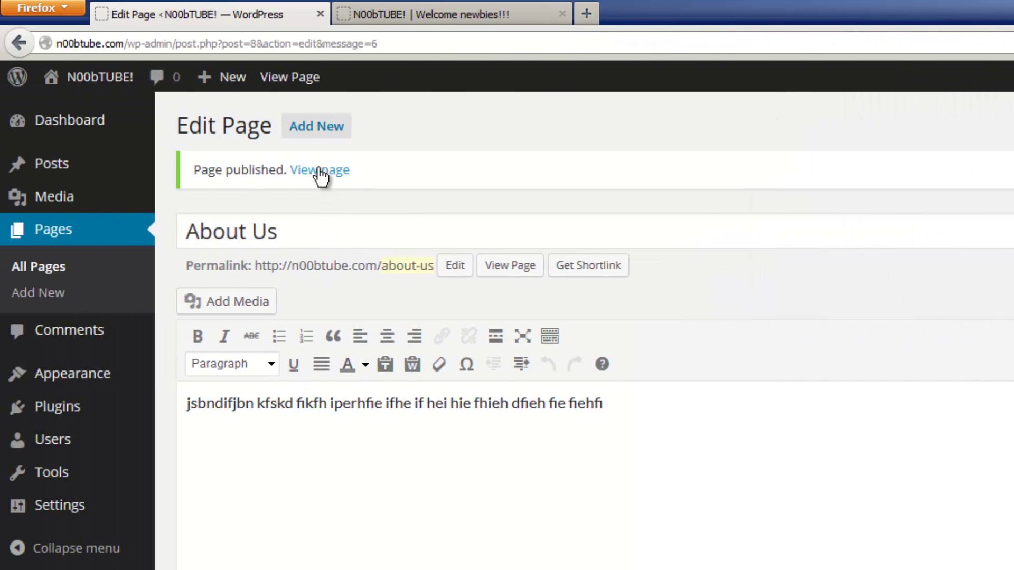
- Create a 'Services' page with placeholder body text, keep Default Template, and publish it
click(317, 129)
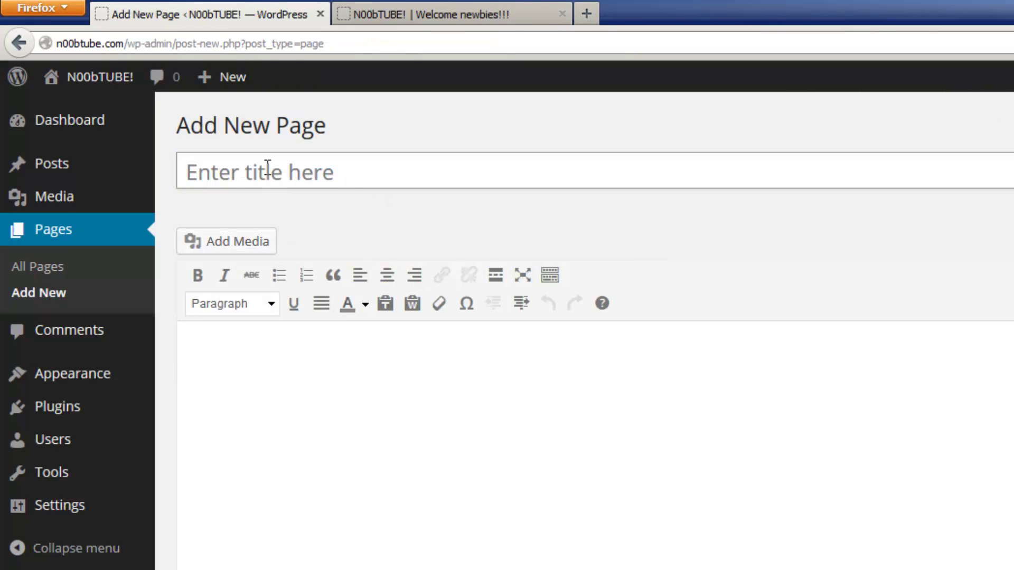
click(267, 166)
text(Services)
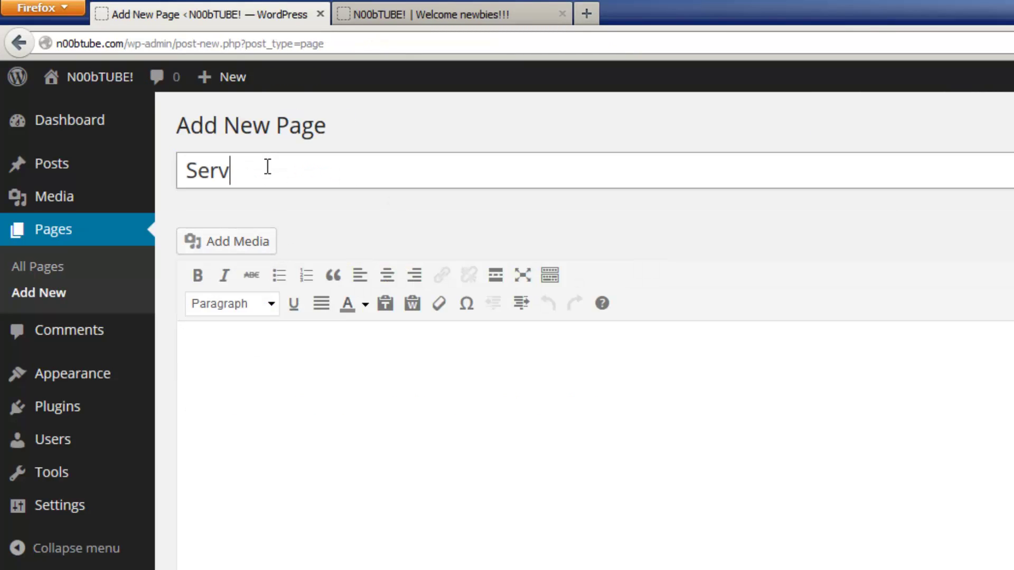
click(426, 414)
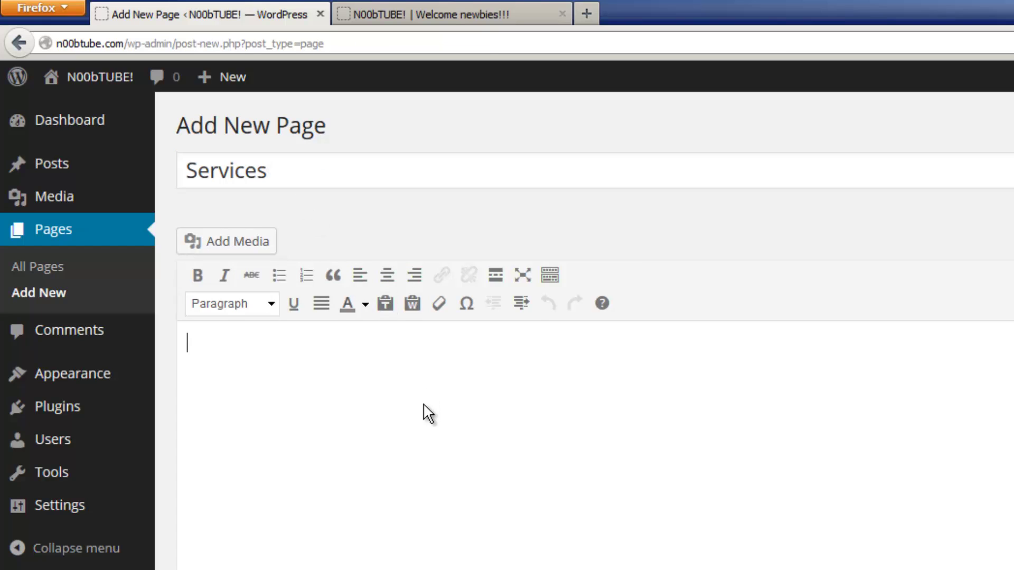
text(iedh idei died ie hdih eidhied uhie hdie dih eid hieudieh)
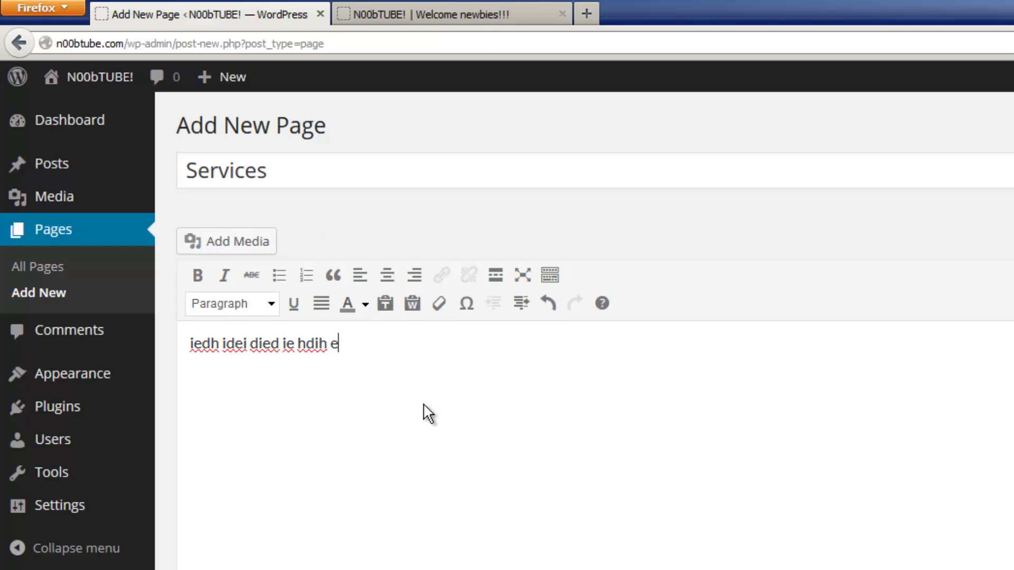
text(diheid heidh)
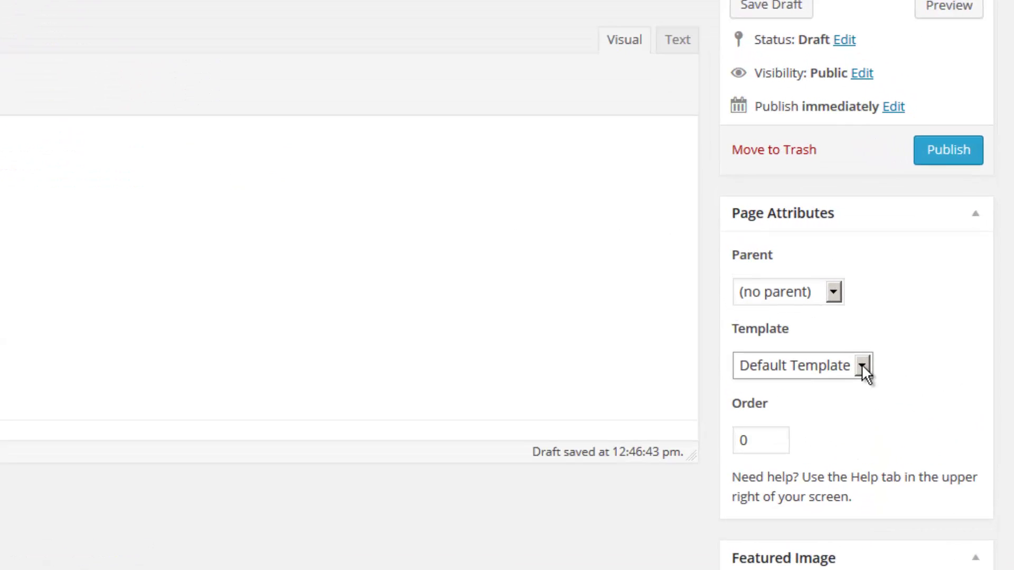
click(931, 310)
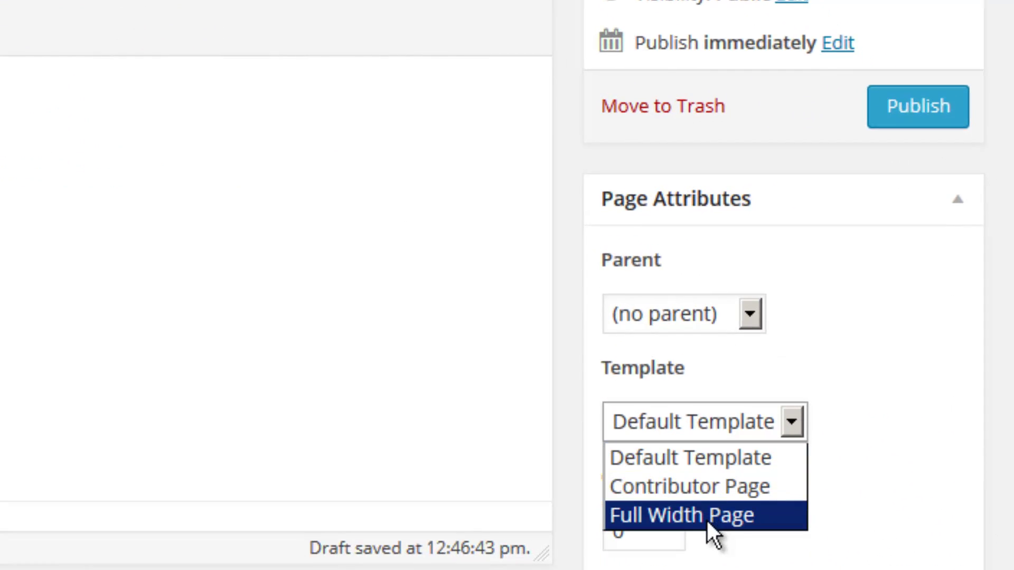
click(847, 326)
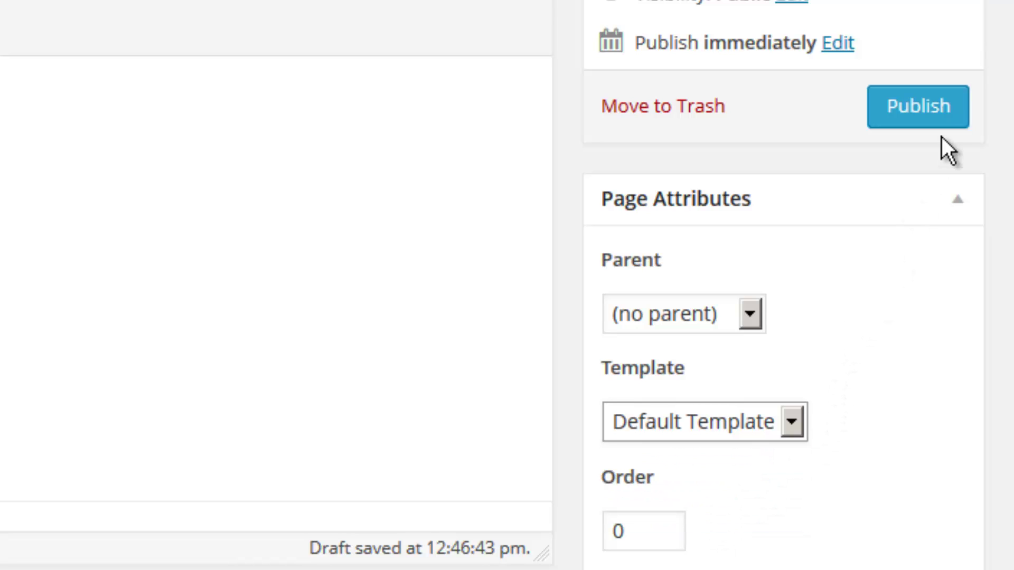
click(924, 112)
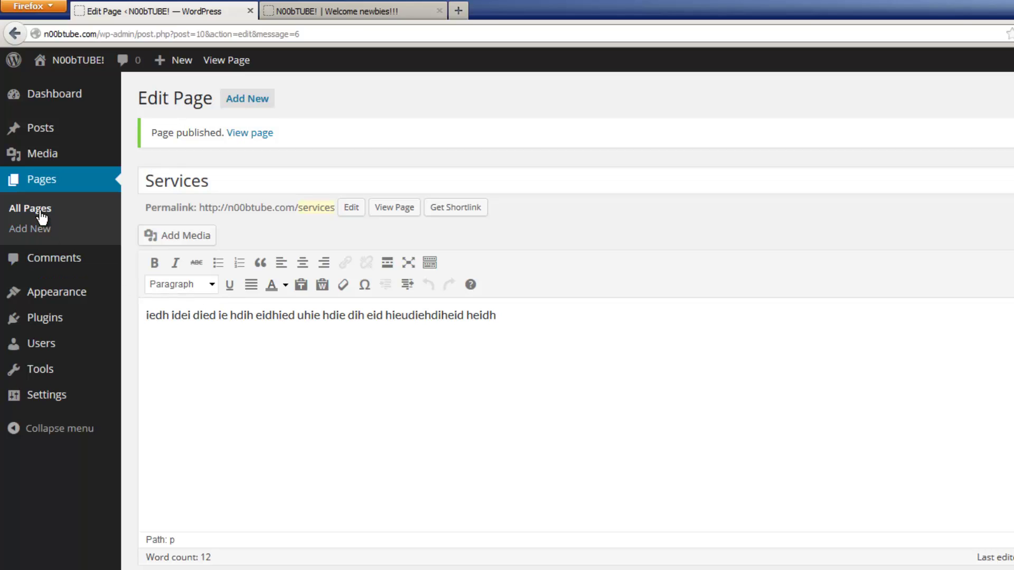
- Publish a 'Gallery' page whose body reads 'Check out my image gallery'
click(246, 106)
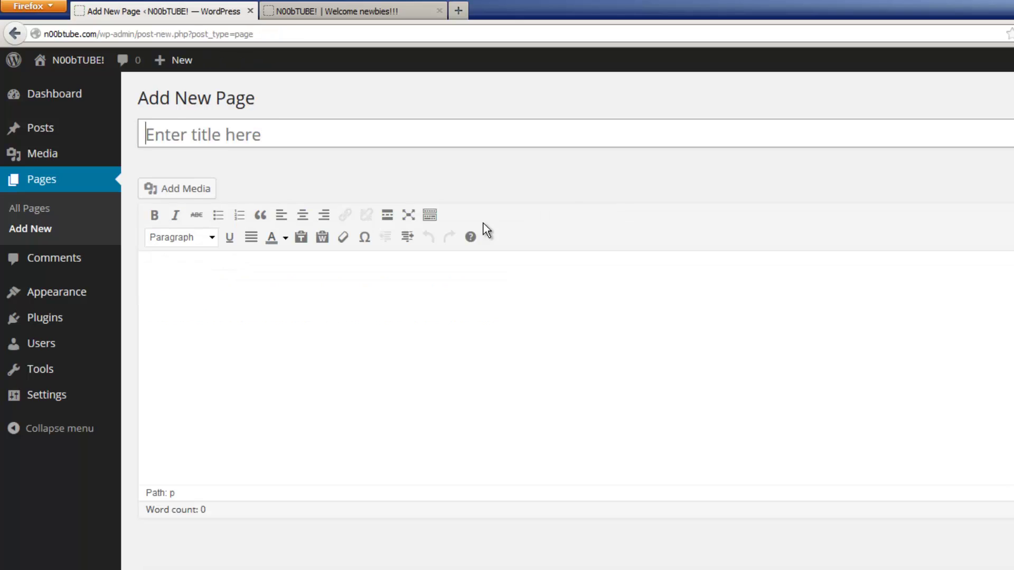
text(Gallery)
click(361, 301)
text(Check out my image)
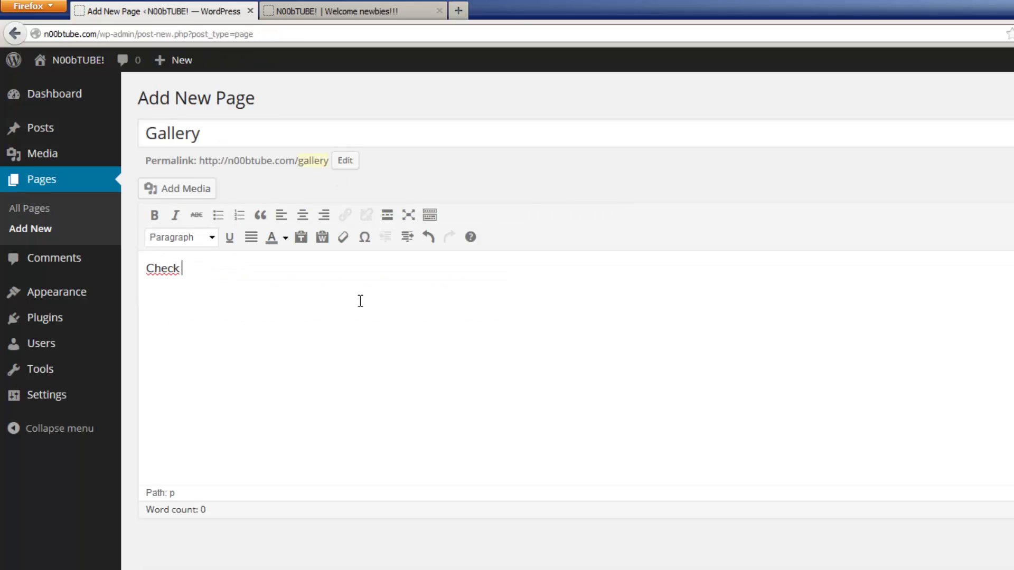
text( gallery)
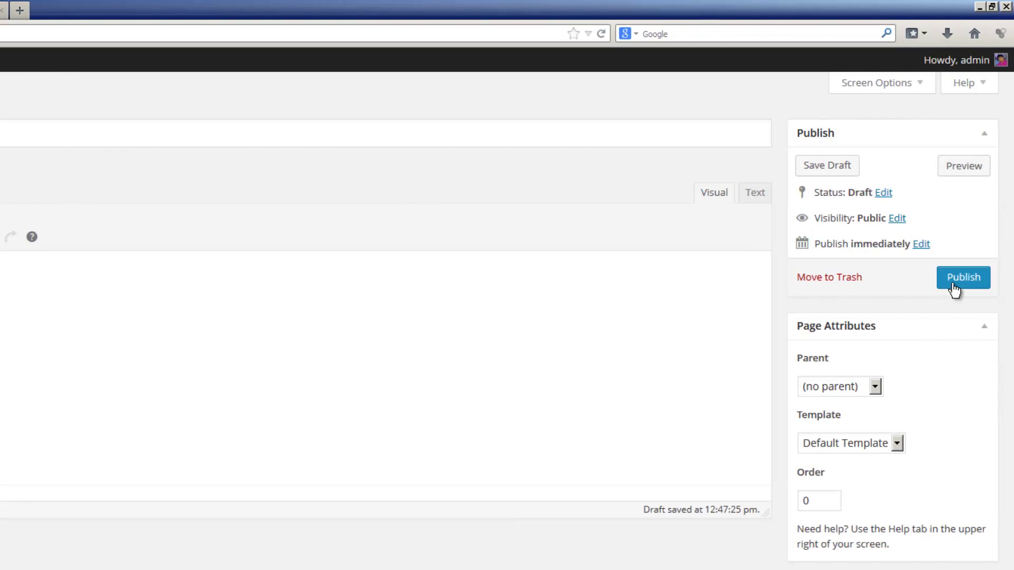
click(954, 289)
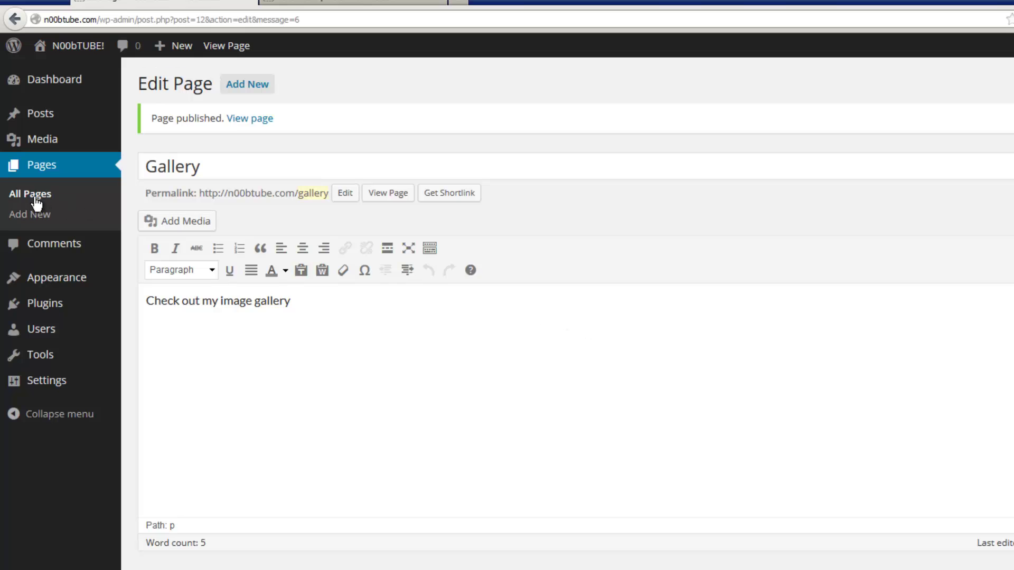
- Move Sample Page to the Trash using the Bulk Actions menu in All Pages
click(36, 203)
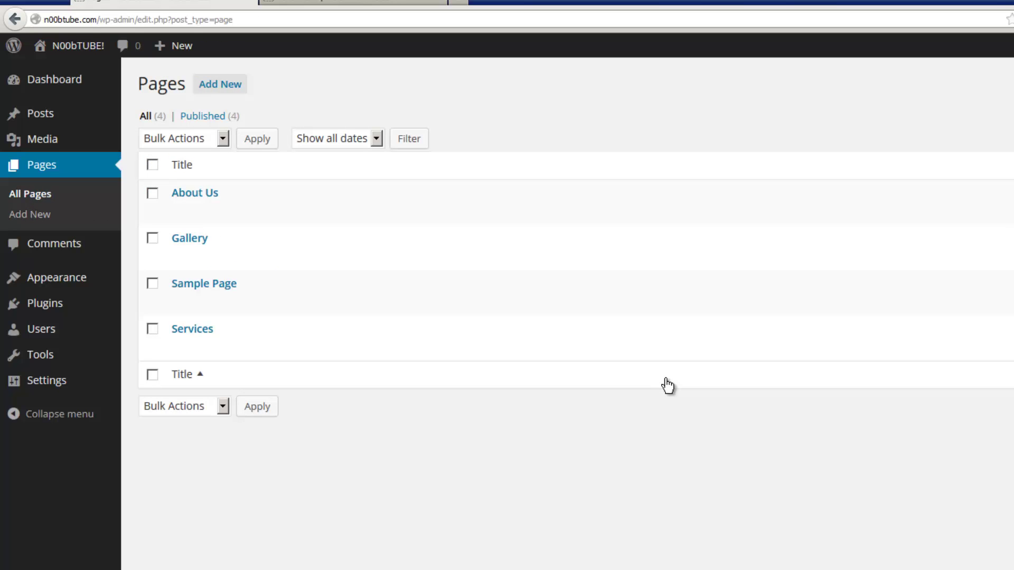
mouse_move(321, 334)
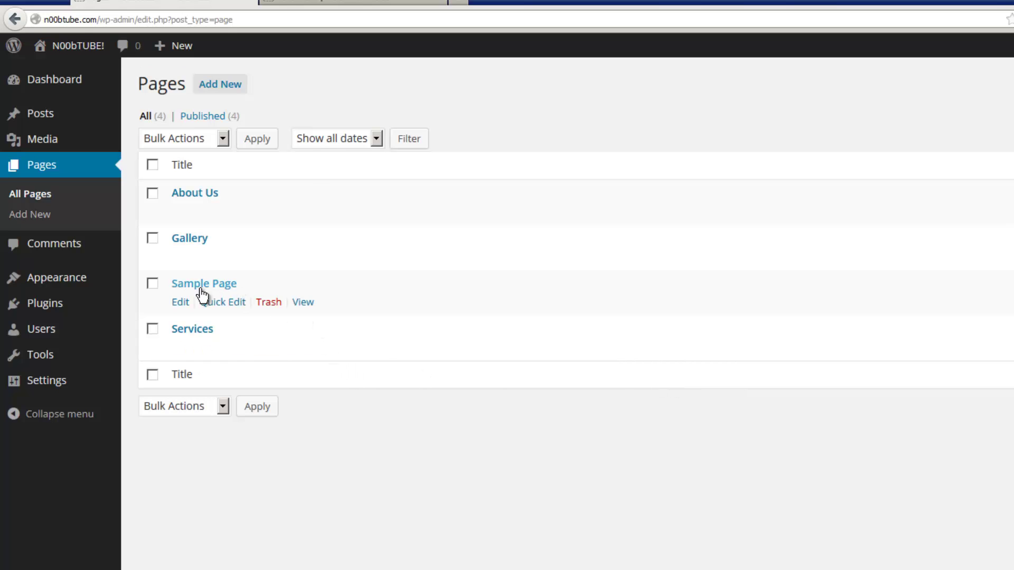
click(152, 284)
click(223, 139)
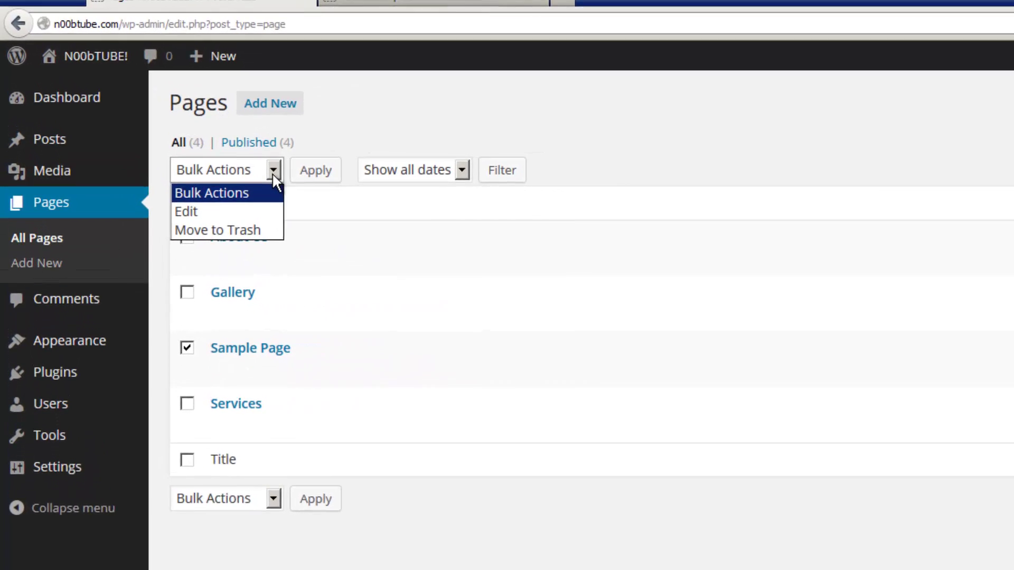
click(252, 230)
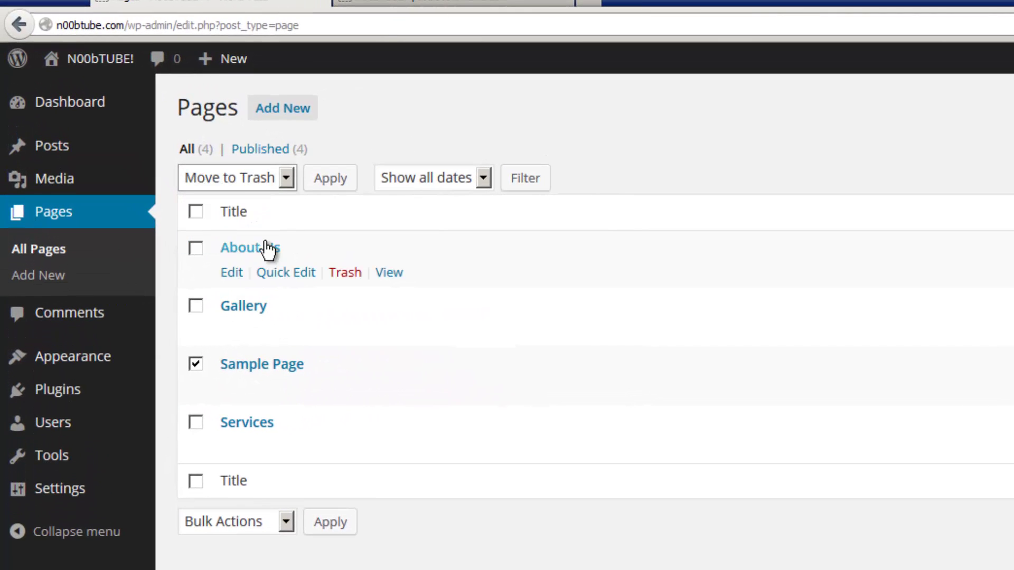
click(345, 182)
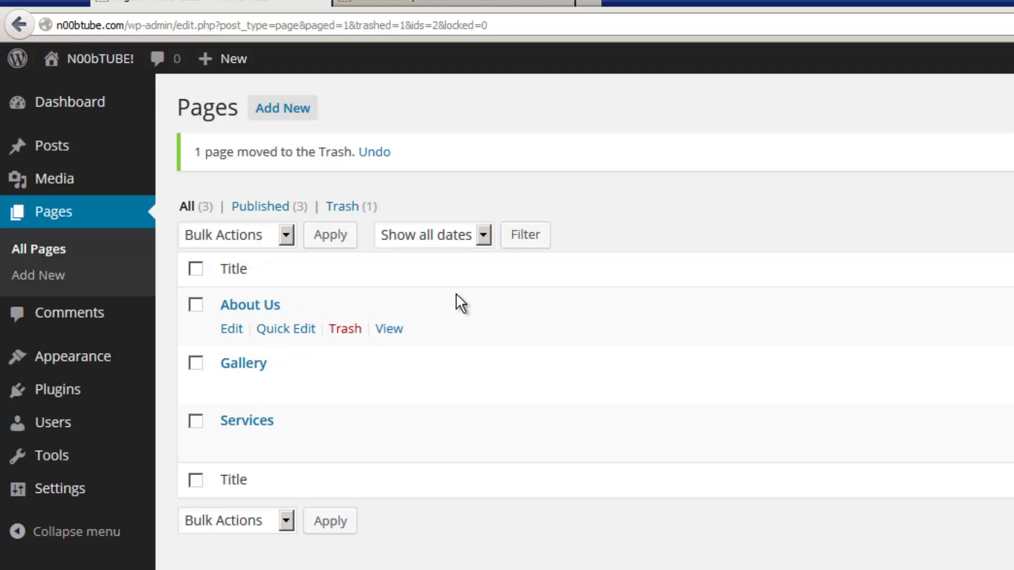
- Restore Sample Page from the Trash and return to the full pages list
click(350, 209)
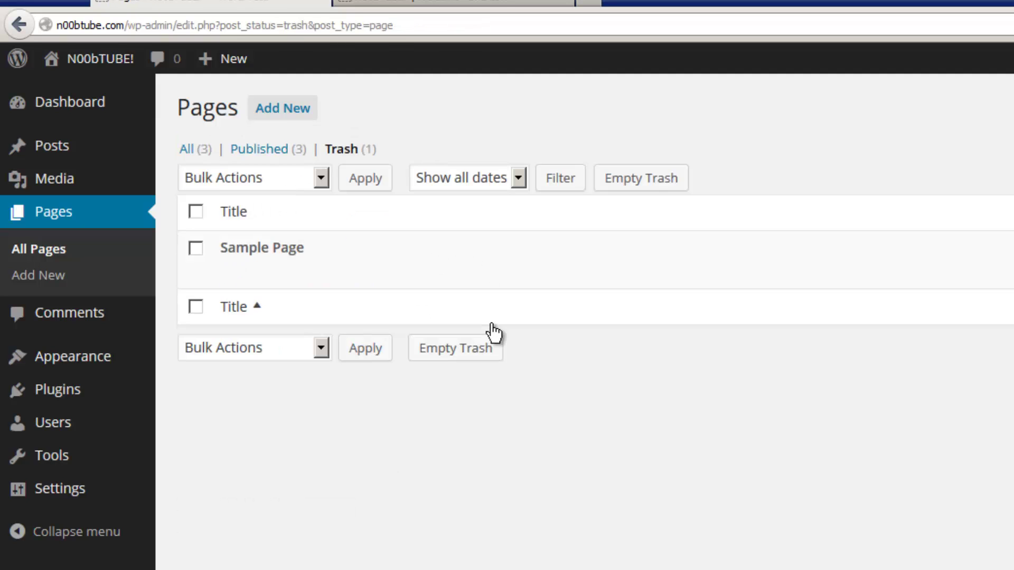
mouse_move(332, 285)
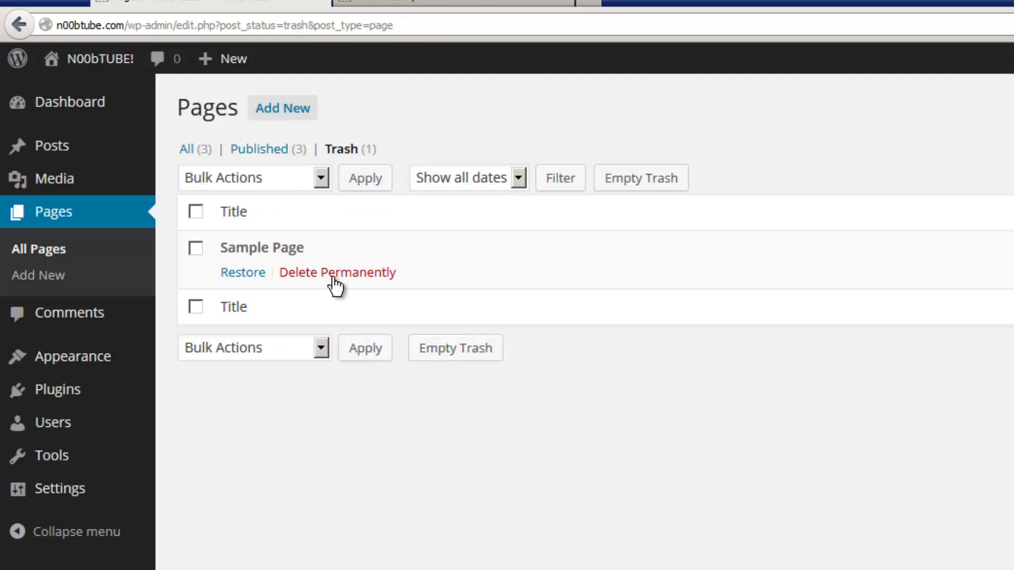
click(247, 277)
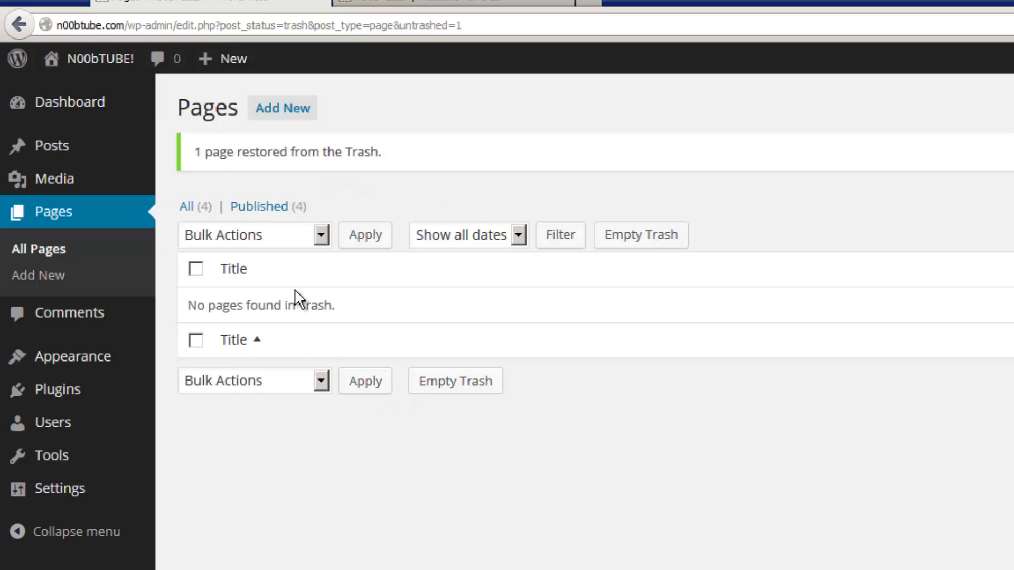
click(201, 207)
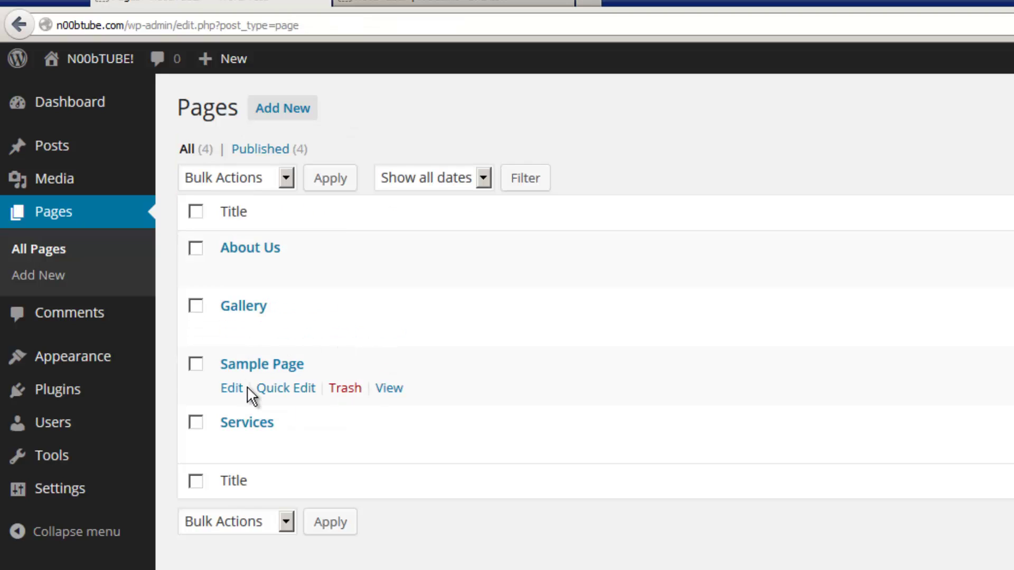
- Move Sample Page to the Trash again with Bulk Actions
click(195, 364)
click(286, 178)
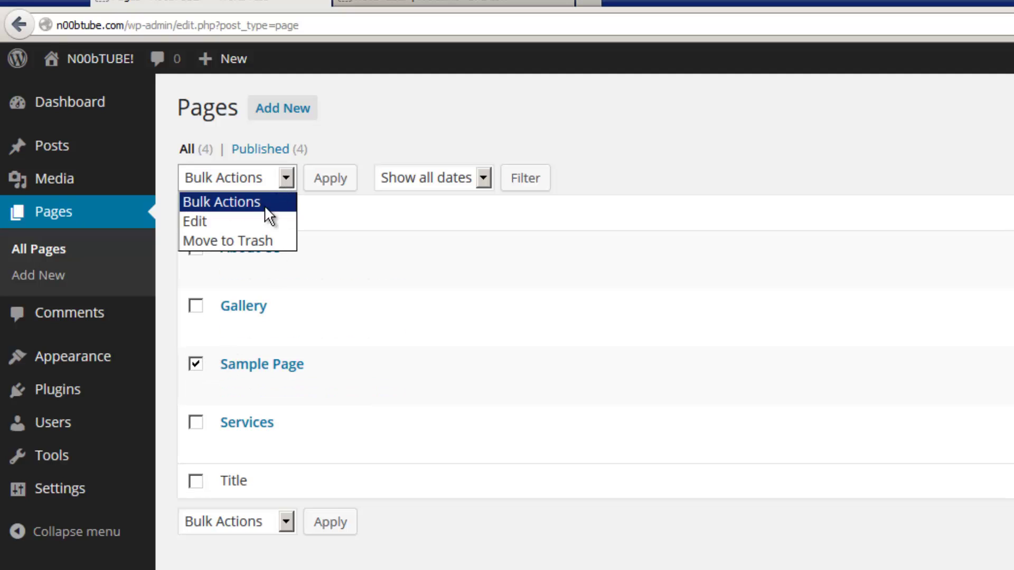
click(257, 242)
click(333, 181)
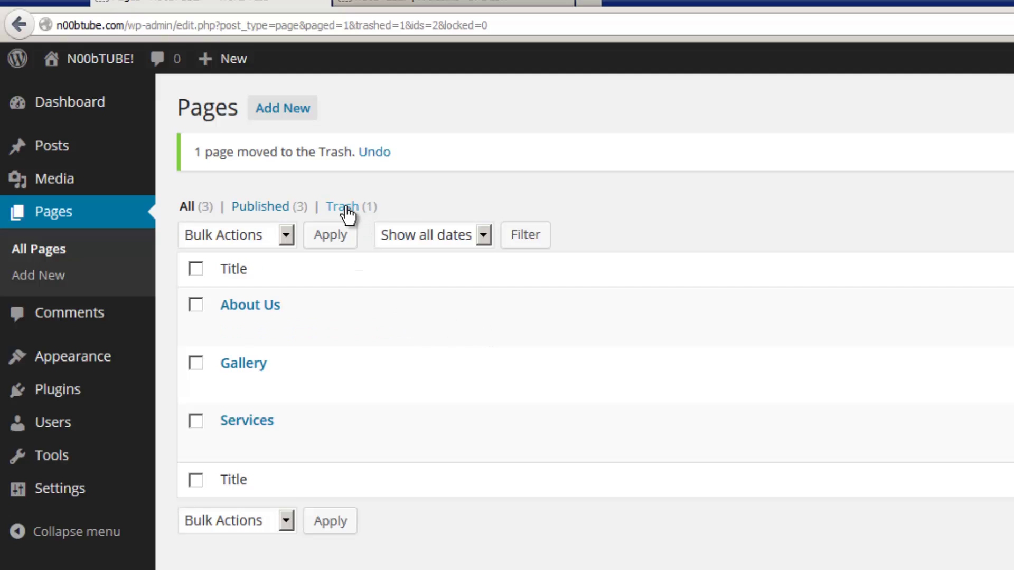
- Permanently delete Sample Page from the Trash and go back to All pages
click(346, 209)
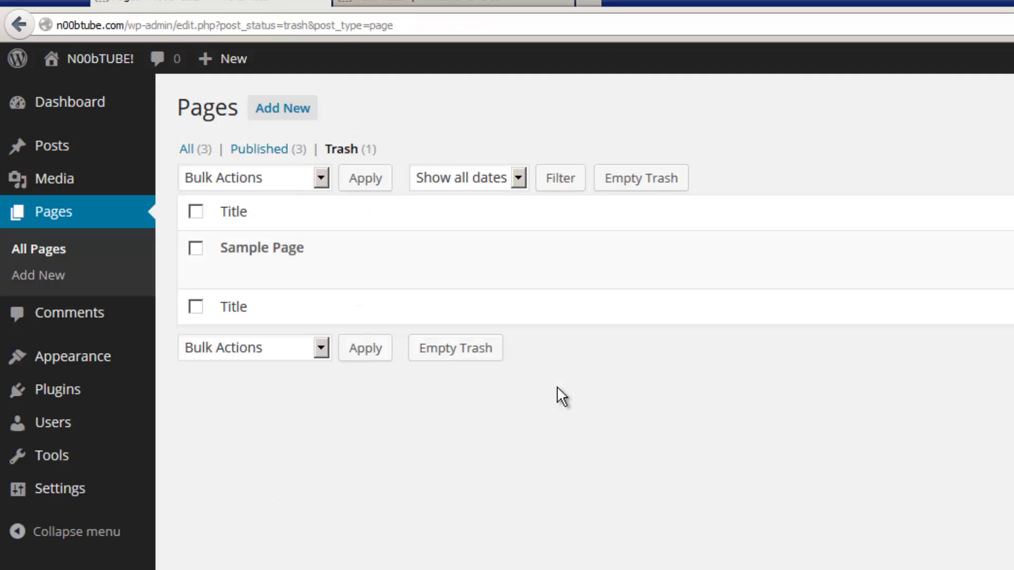
mouse_move(264, 255)
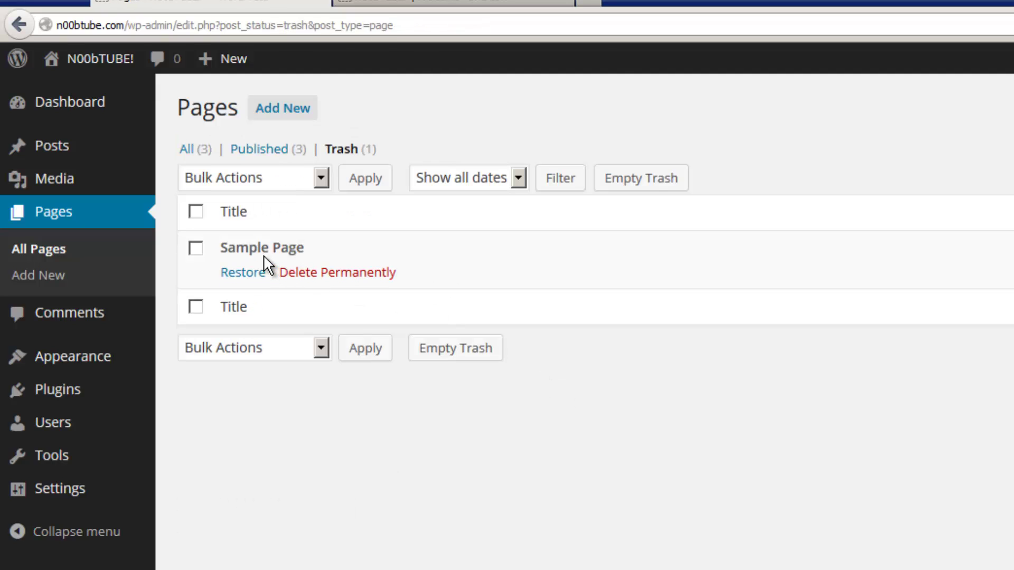
click(354, 274)
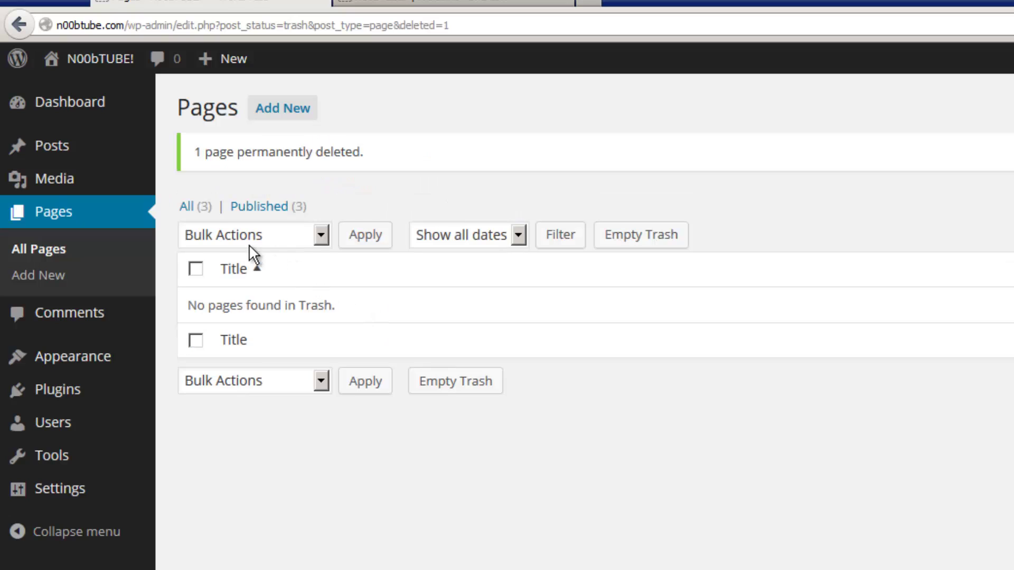
click(188, 212)
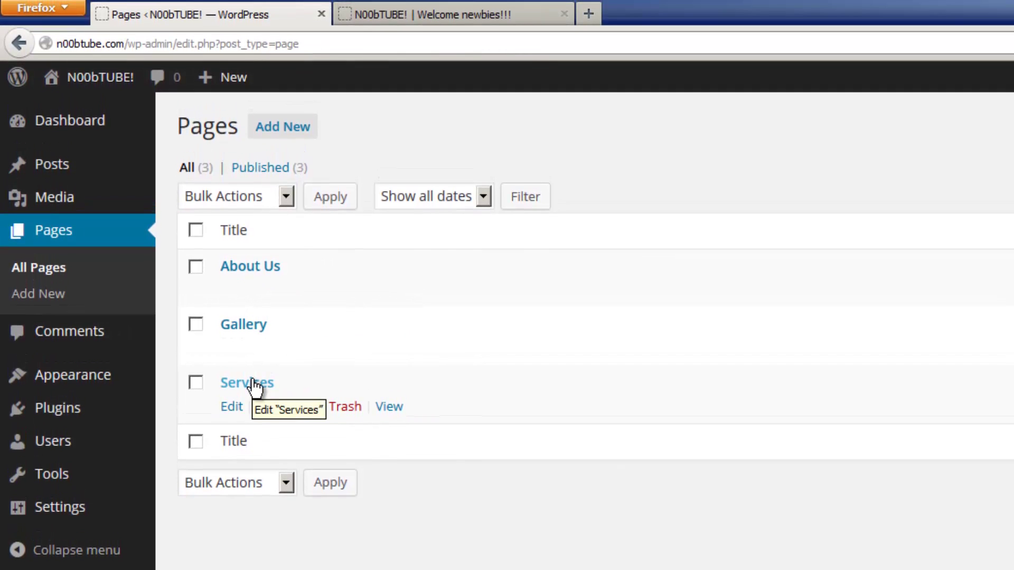
click(412, 15)
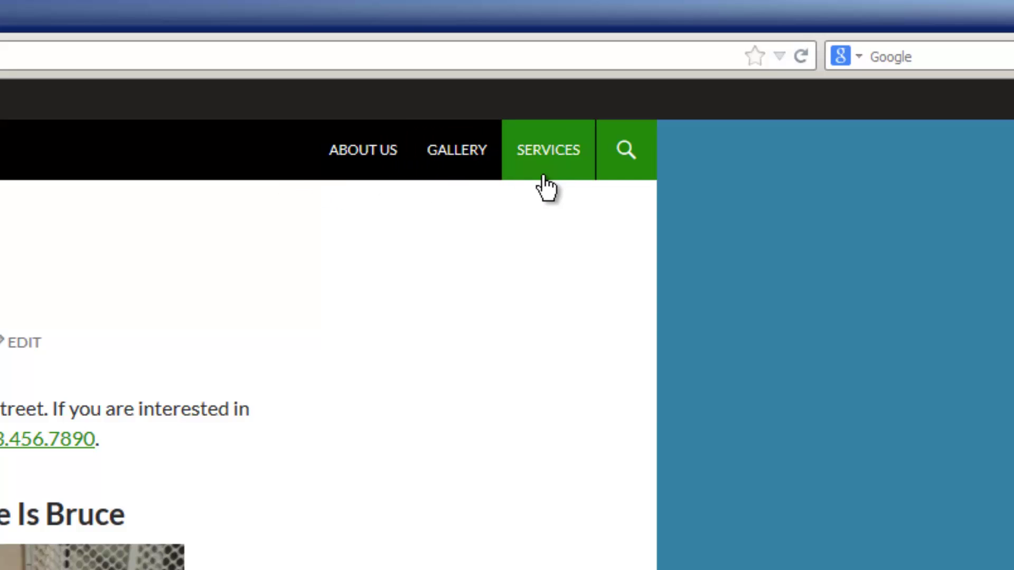
click(346, 169)
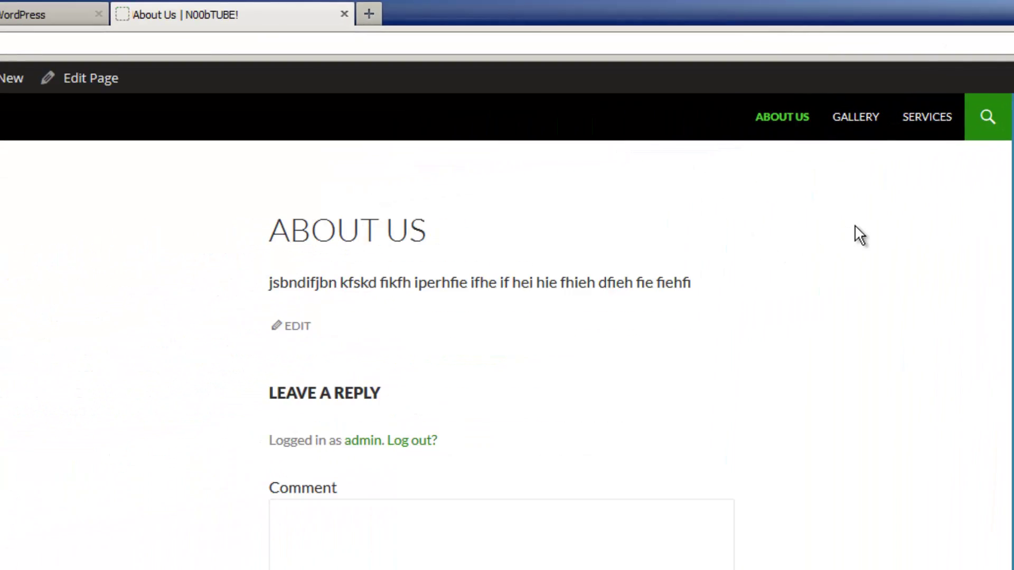
click(853, 131)
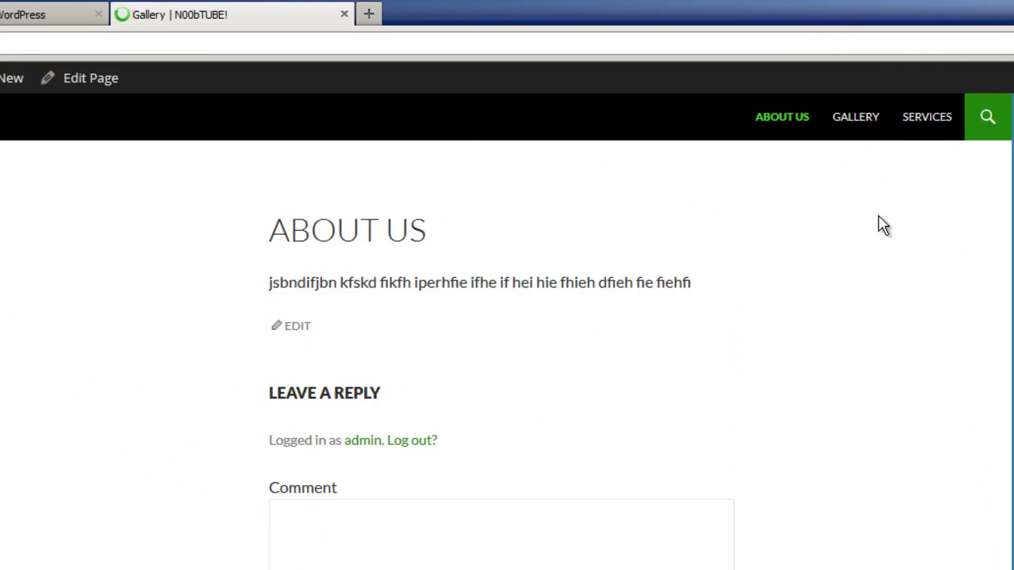
click(920, 135)
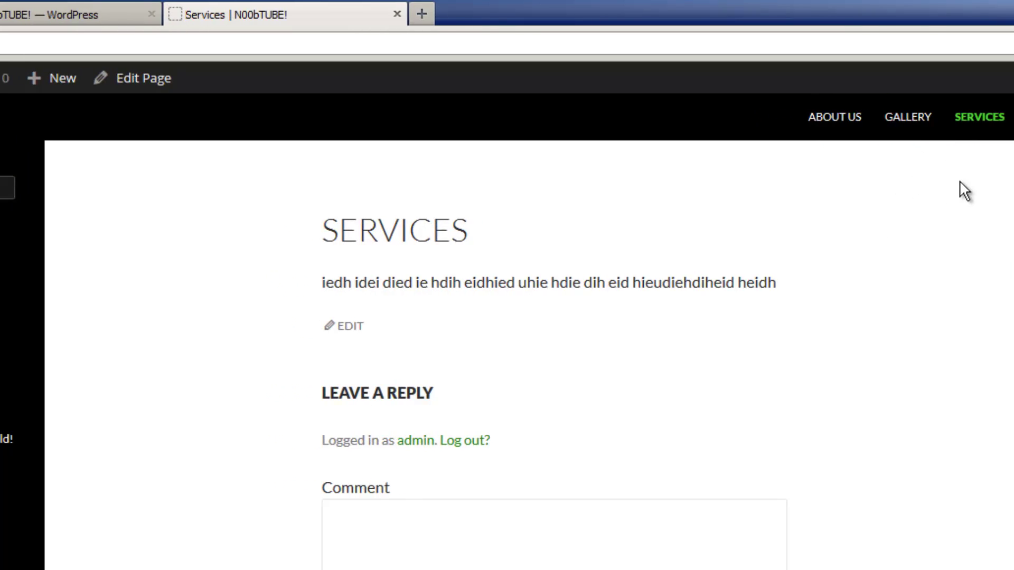
click(189, 11)
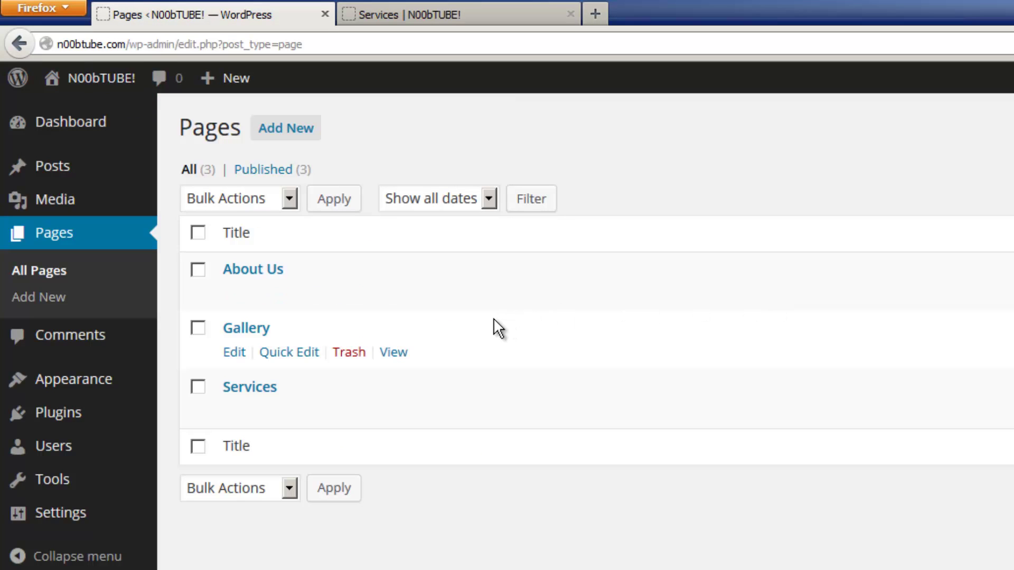
- Create a menu named 'Default', assign it to Top primary menu, and save it
mouse_move(89, 379)
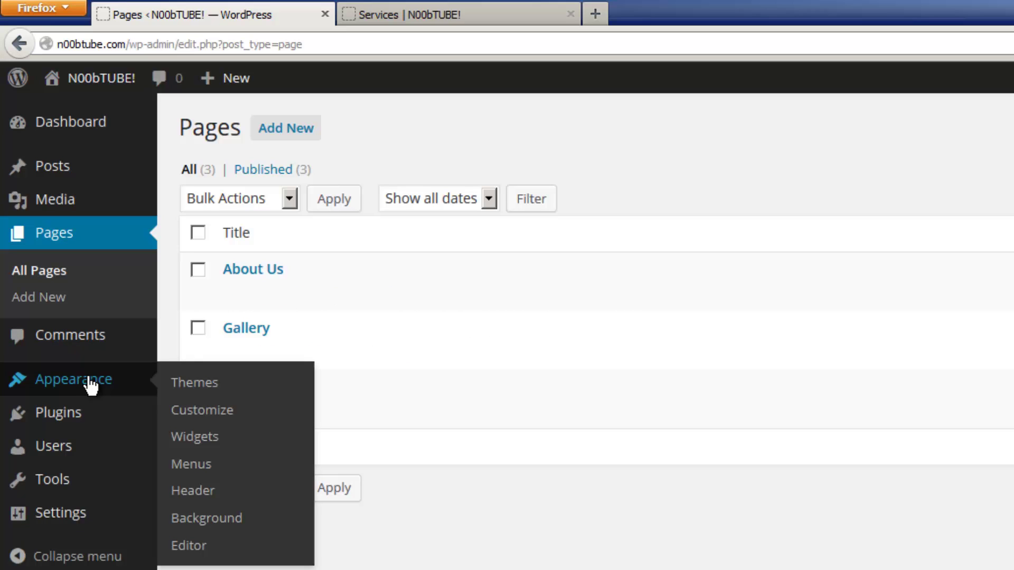
click(204, 474)
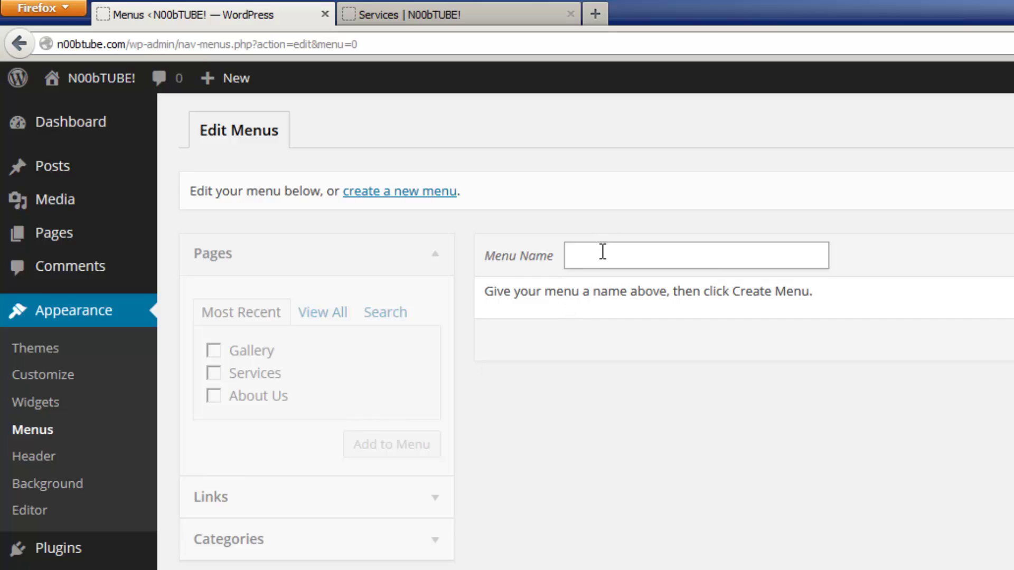
text(Default)
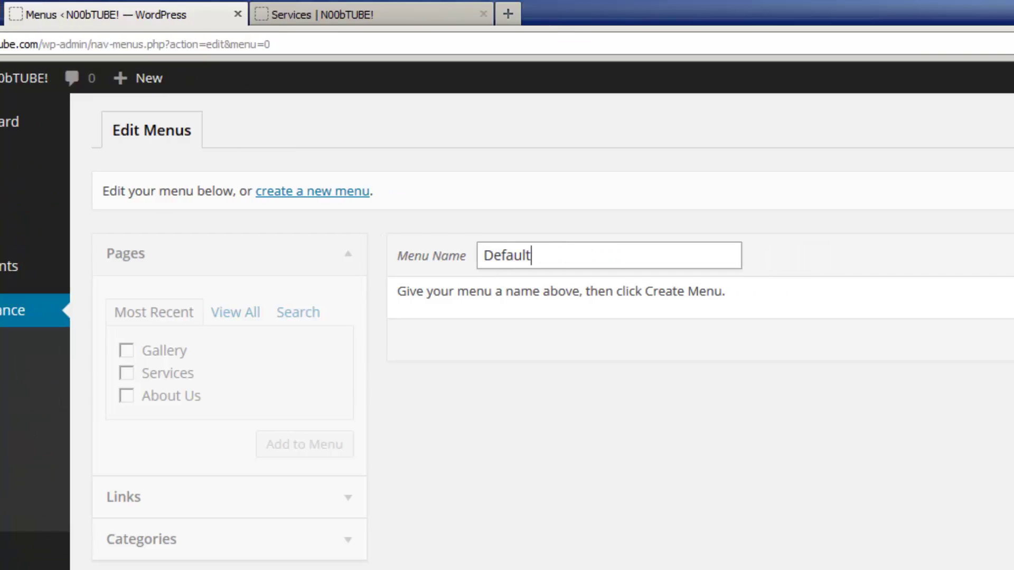
click(886, 264)
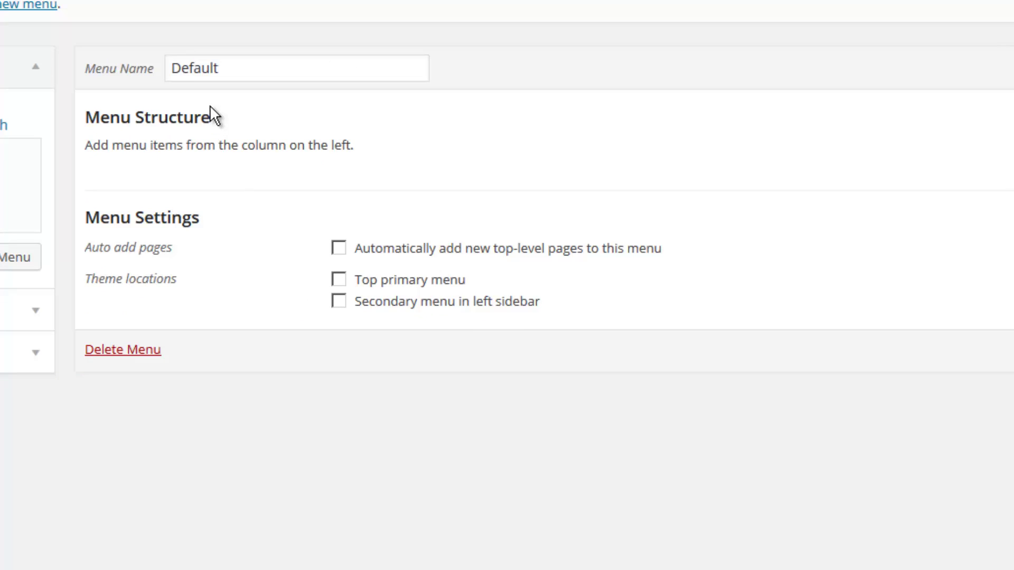
click(340, 281)
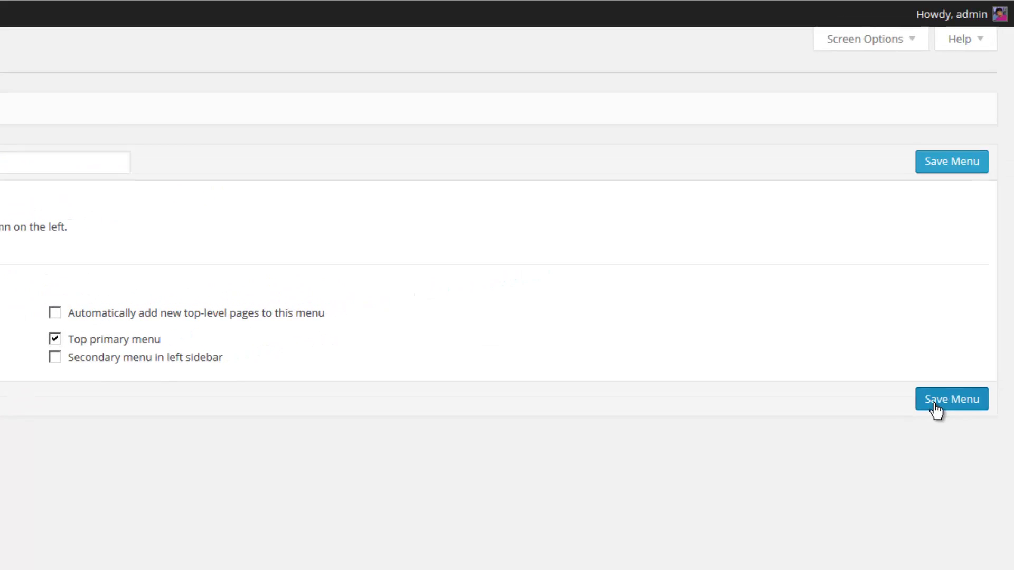
click(936, 407)
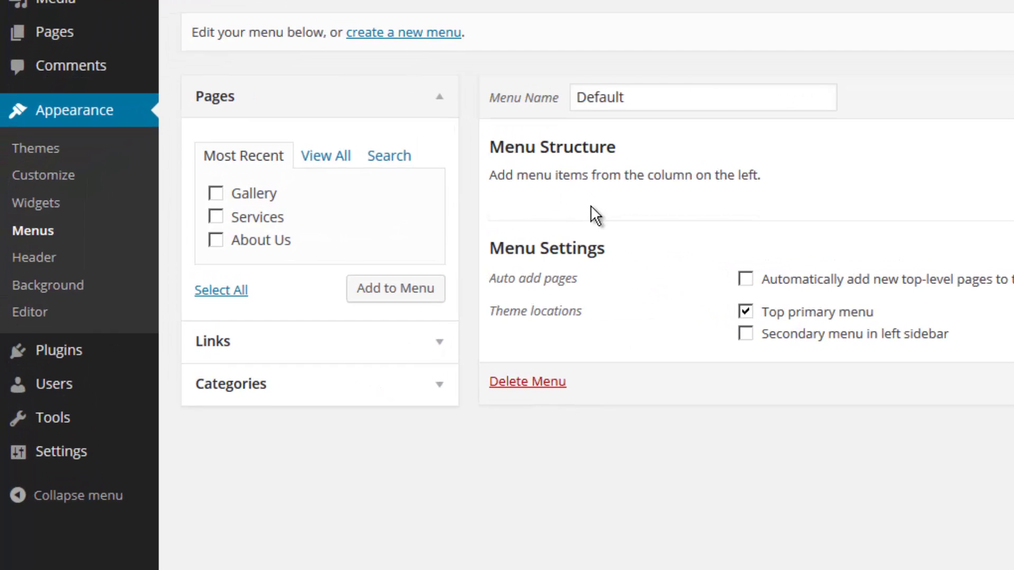
- Add the Gallery, Services and About Us pages to the Default menu
click(215, 193)
click(215, 217)
click(216, 240)
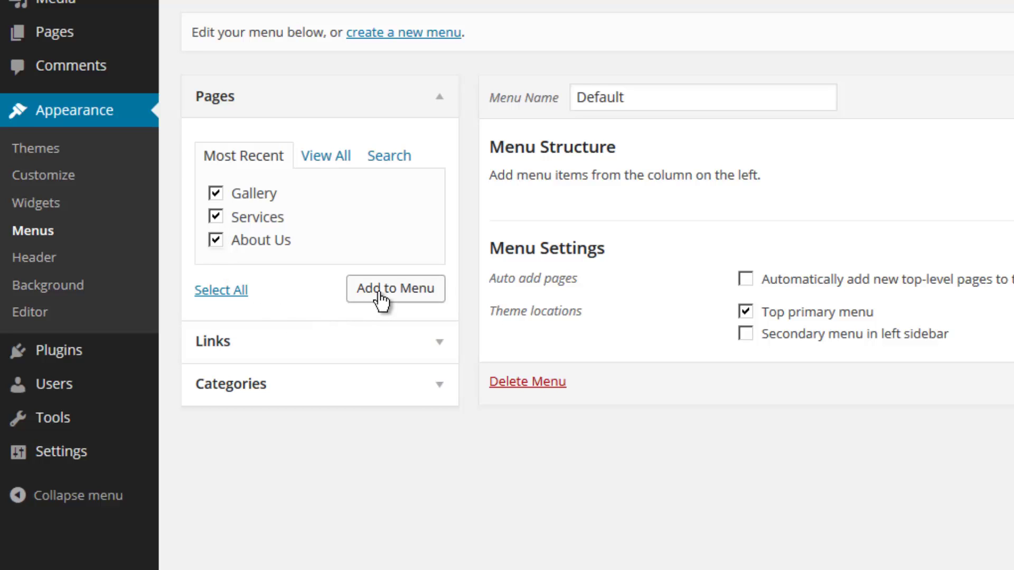
click(381, 300)
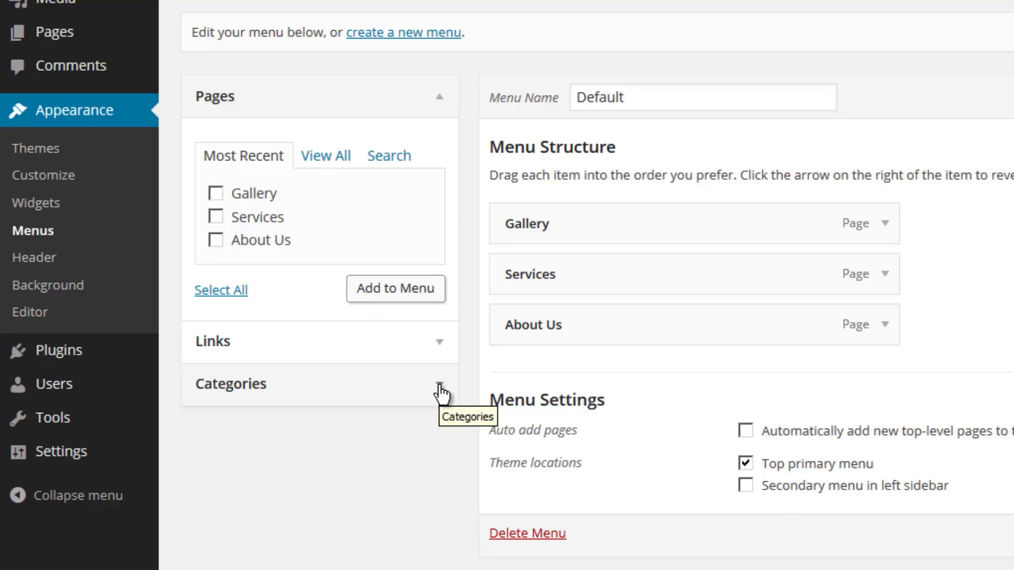
- Add the News category to the menu, relabel it 'Blog', and save the menu
click(440, 391)
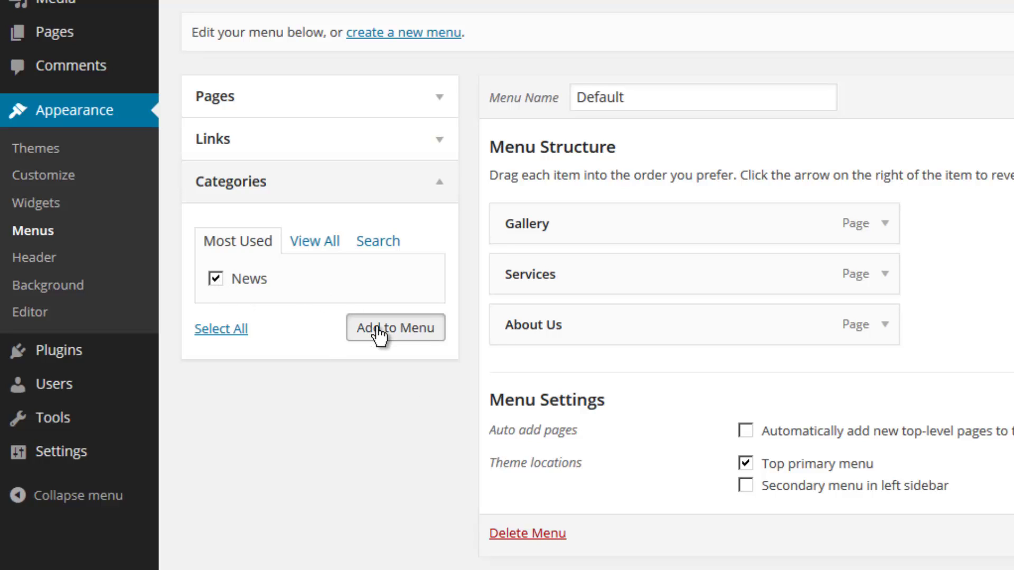
click(379, 336)
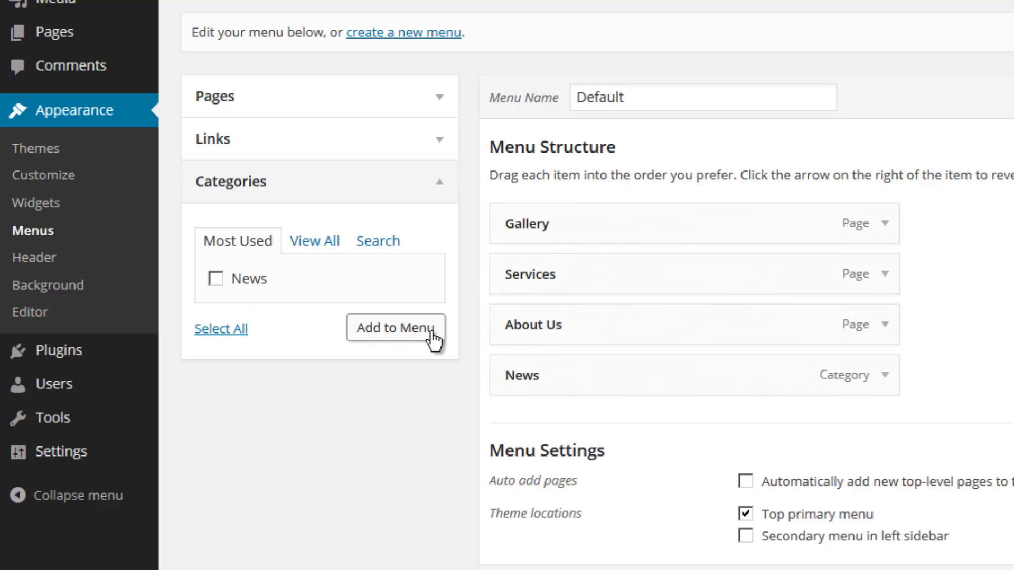
click(891, 376)
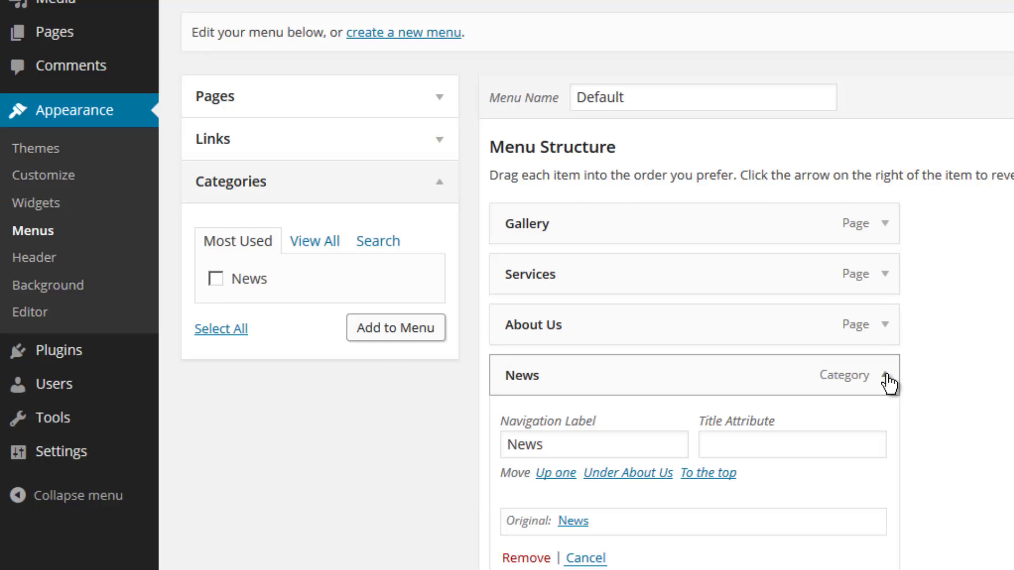
drag(569, 440, 475, 440)
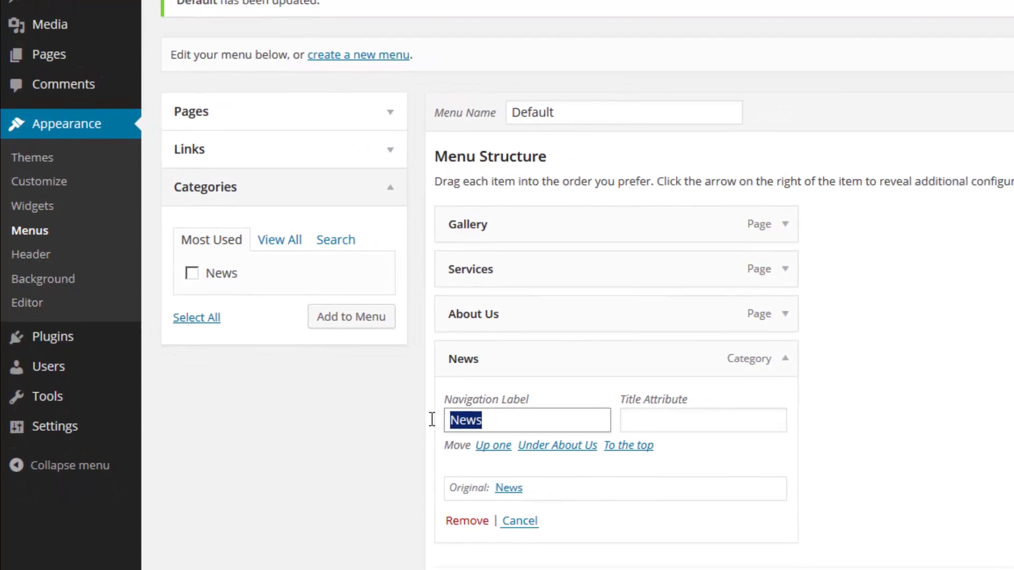
text(Blog)
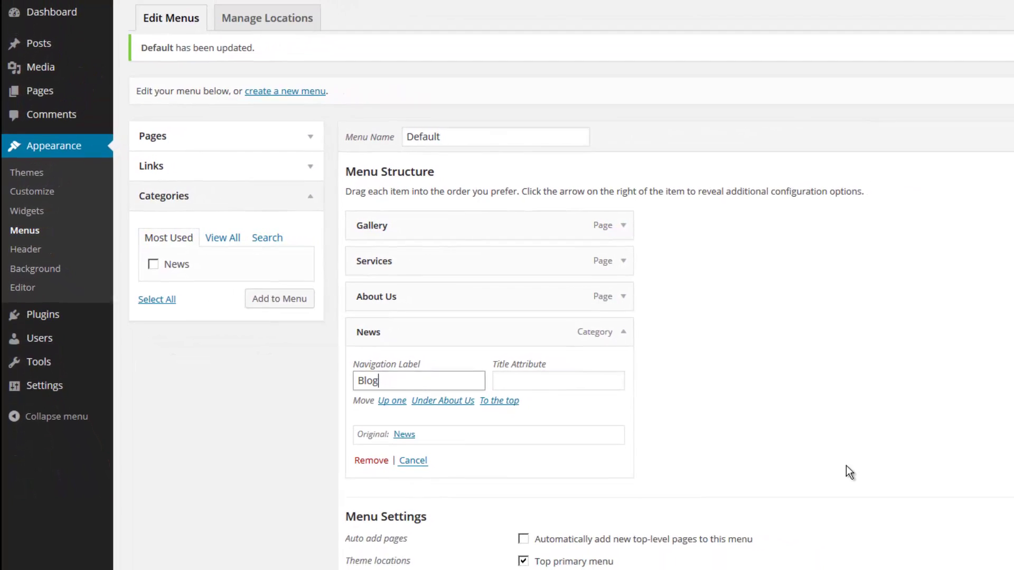
click(974, 519)
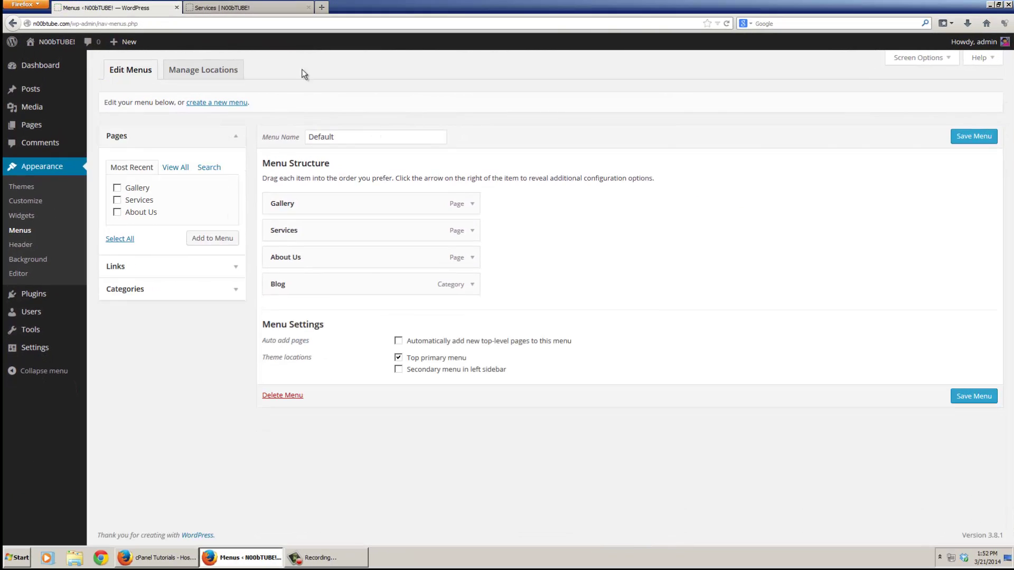
- Reload the live site and visit Gallery, Services, About Us and Blog from the top menu
click(254, 7)
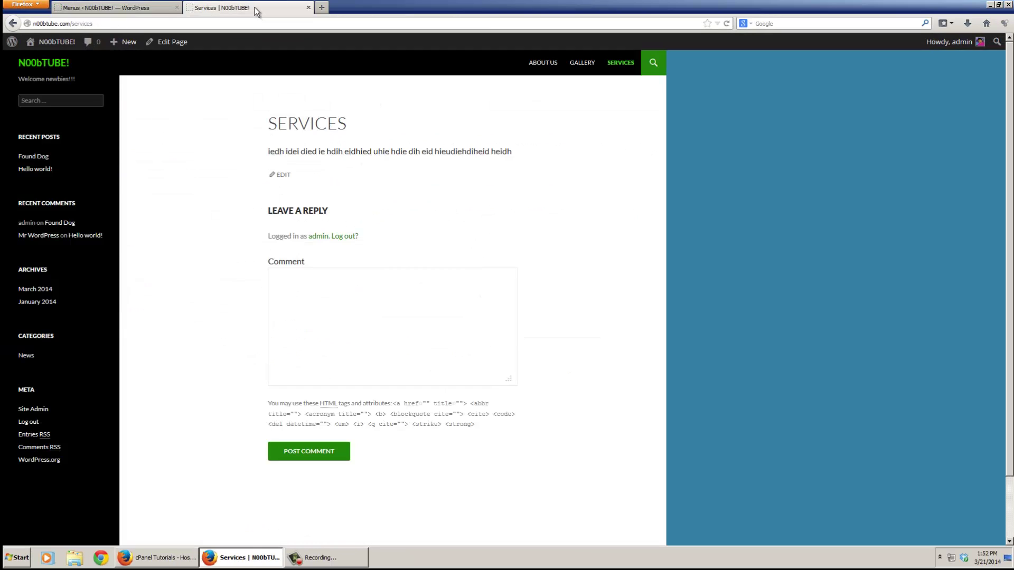
click(727, 23)
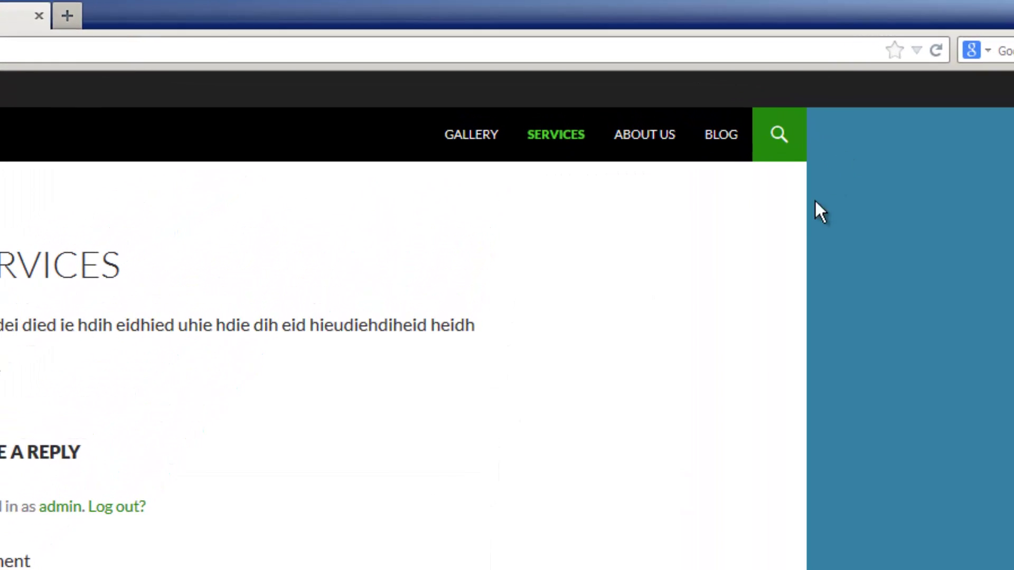
click(482, 142)
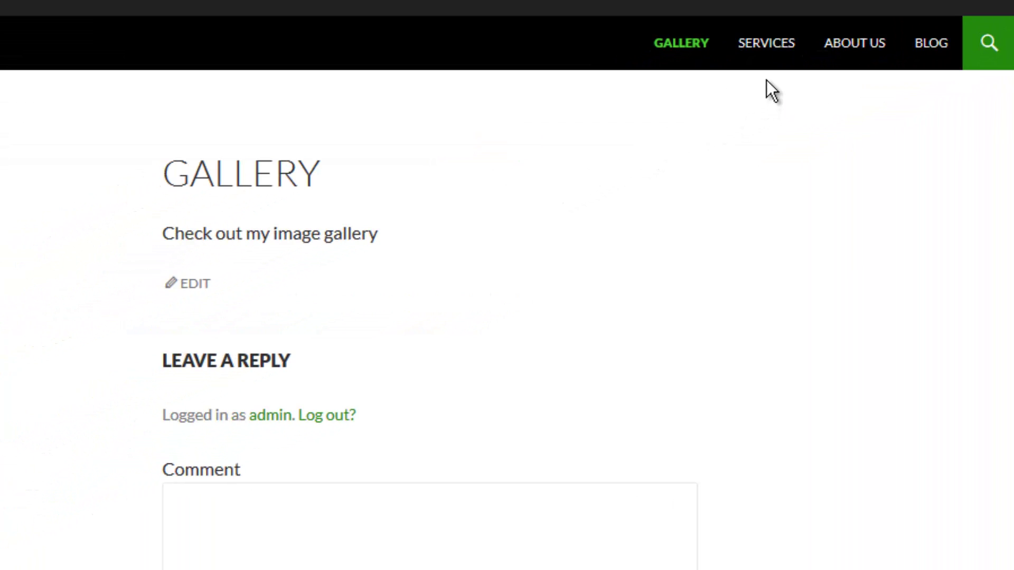
click(765, 50)
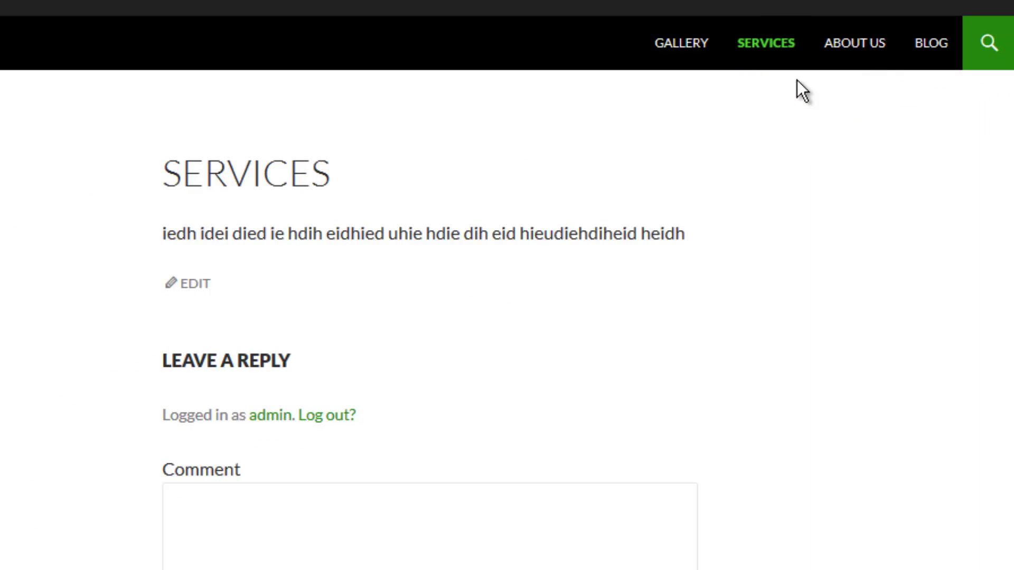
click(865, 60)
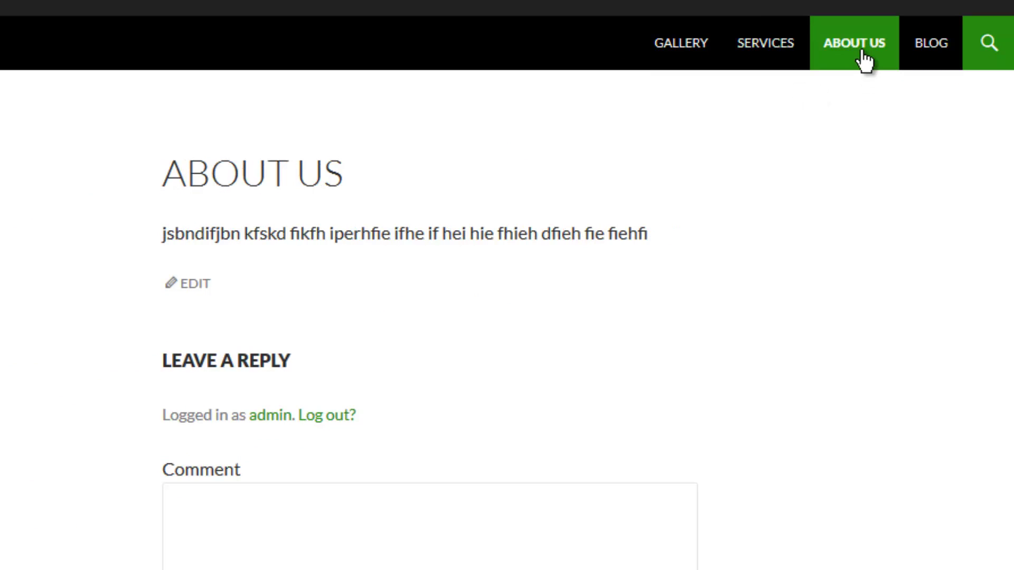
click(933, 51)
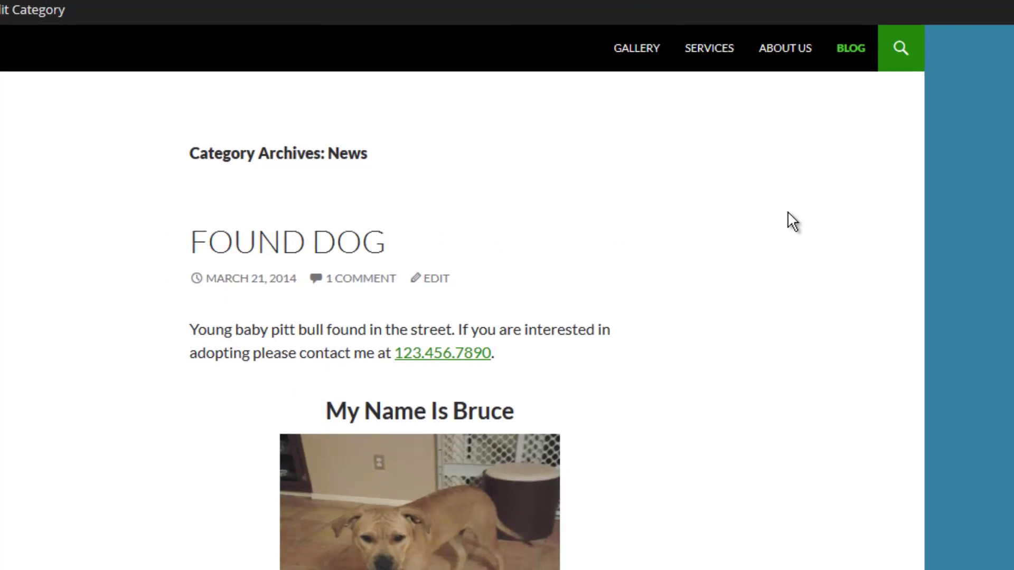